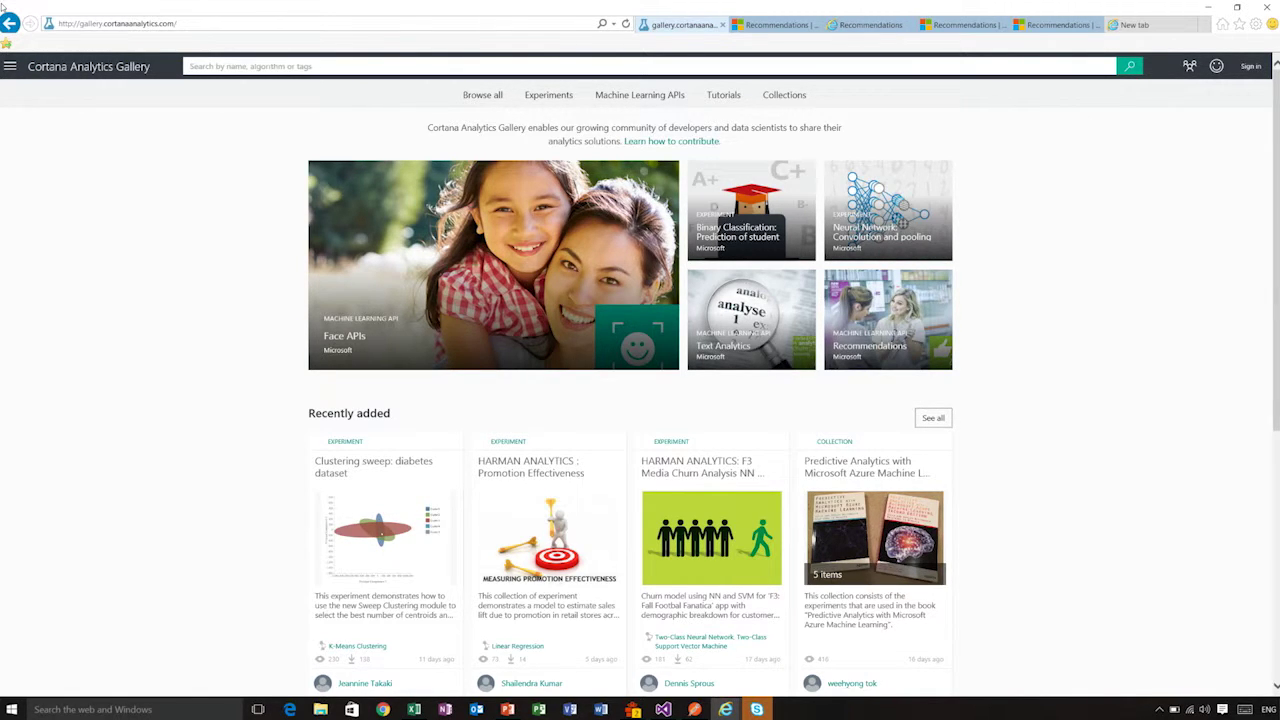
Open the Recommendations API page from the gallery's Machine Learning APIs listing.
left_click(611, 101)
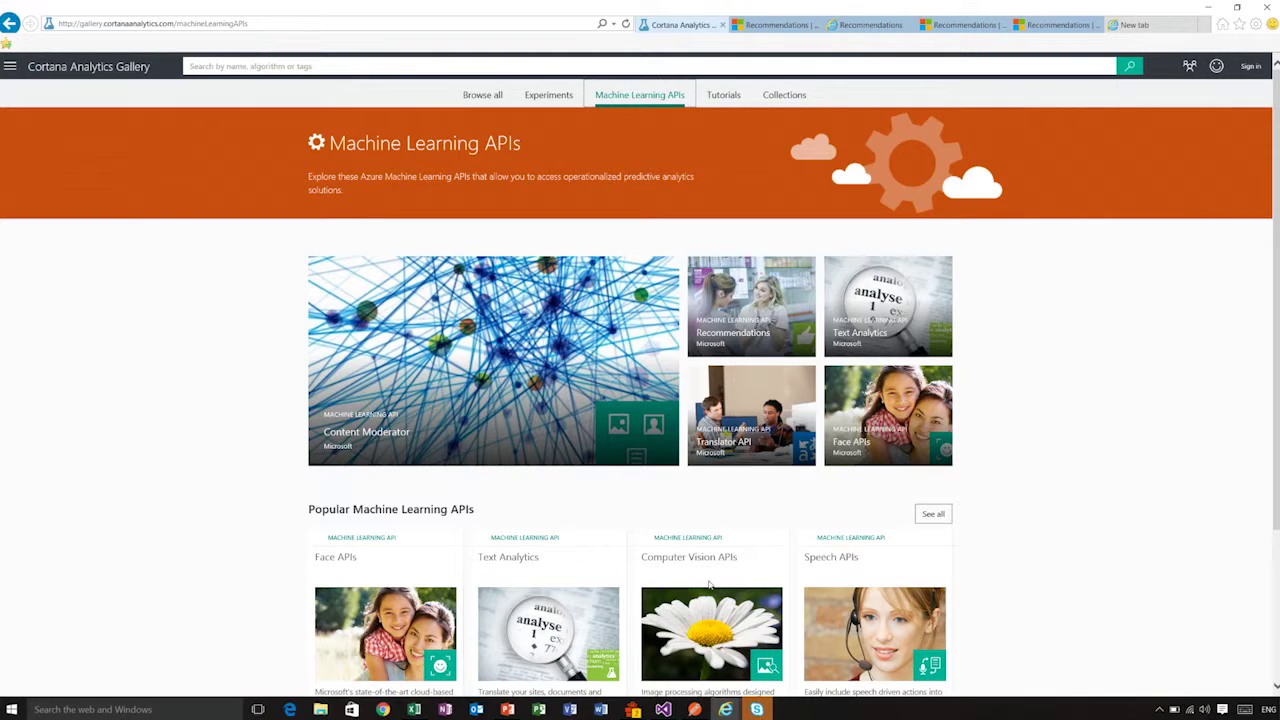
left_click(750, 293)
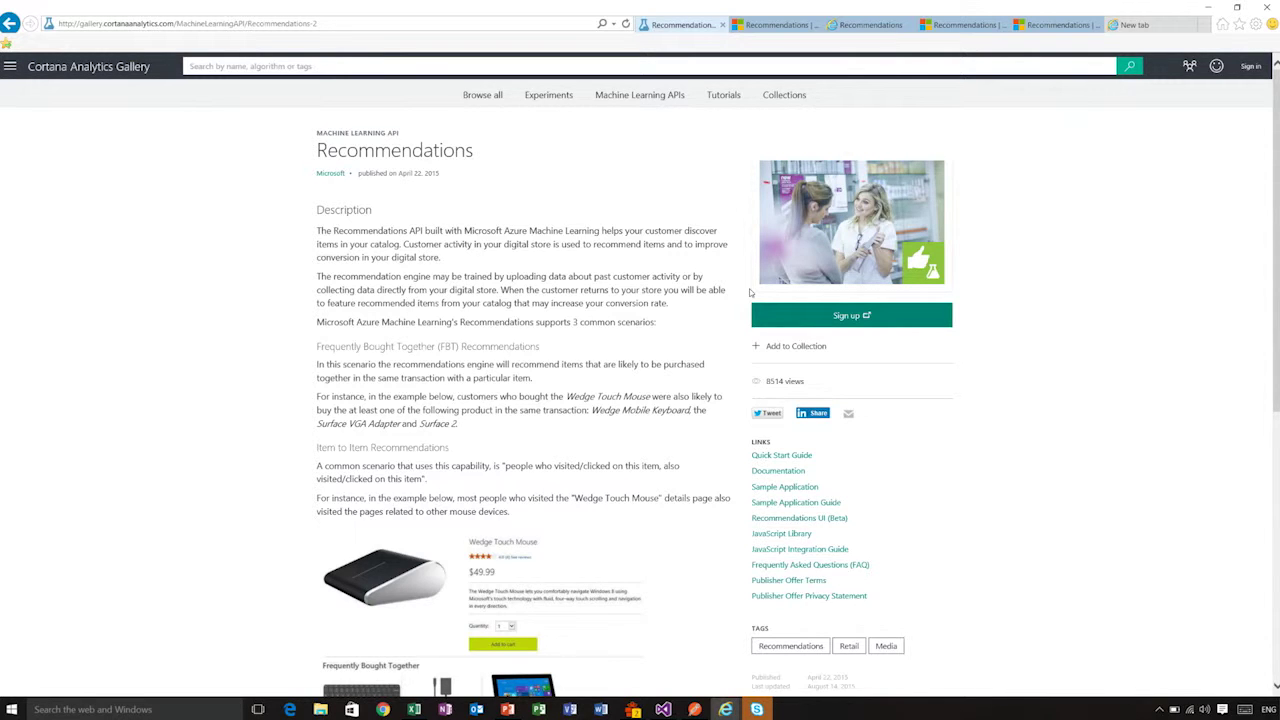
Read through the Recommendations API description, then bring up the Recommendations projects tab.
scroll(750, 293, "down", 3)
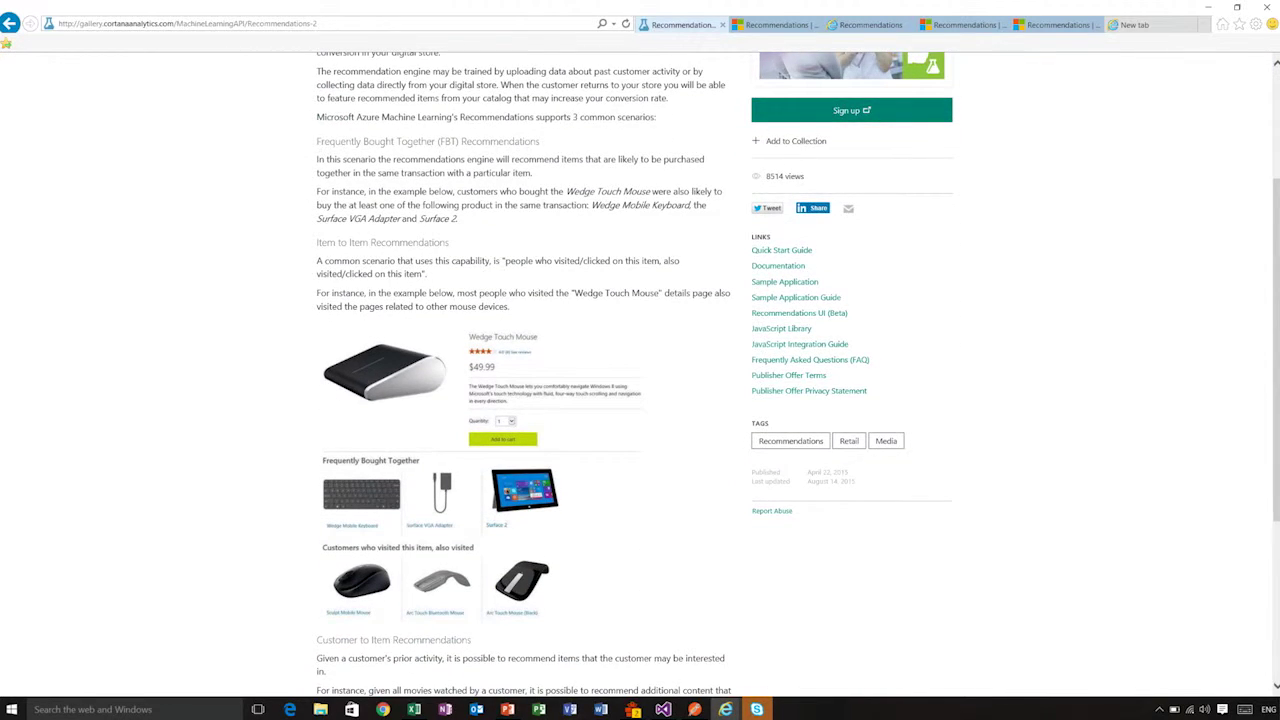
scroll(640, 374, "up", 3)
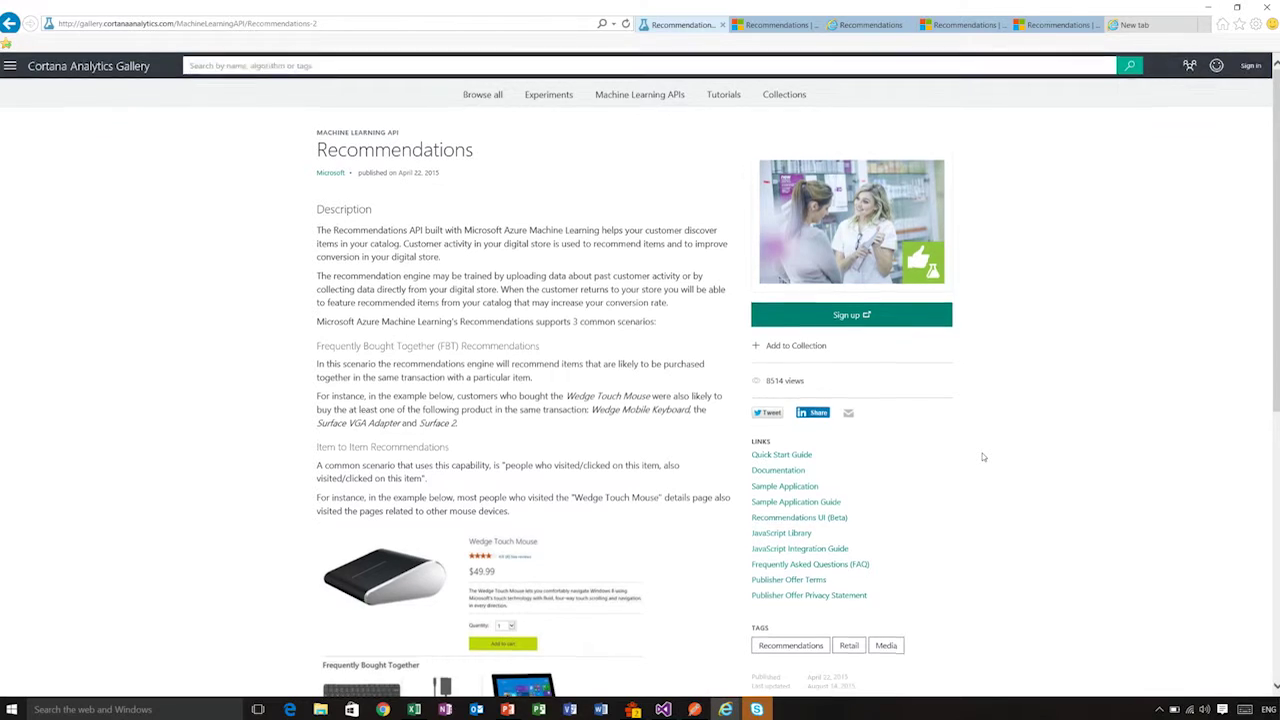
scroll(982, 455, "down", 2)
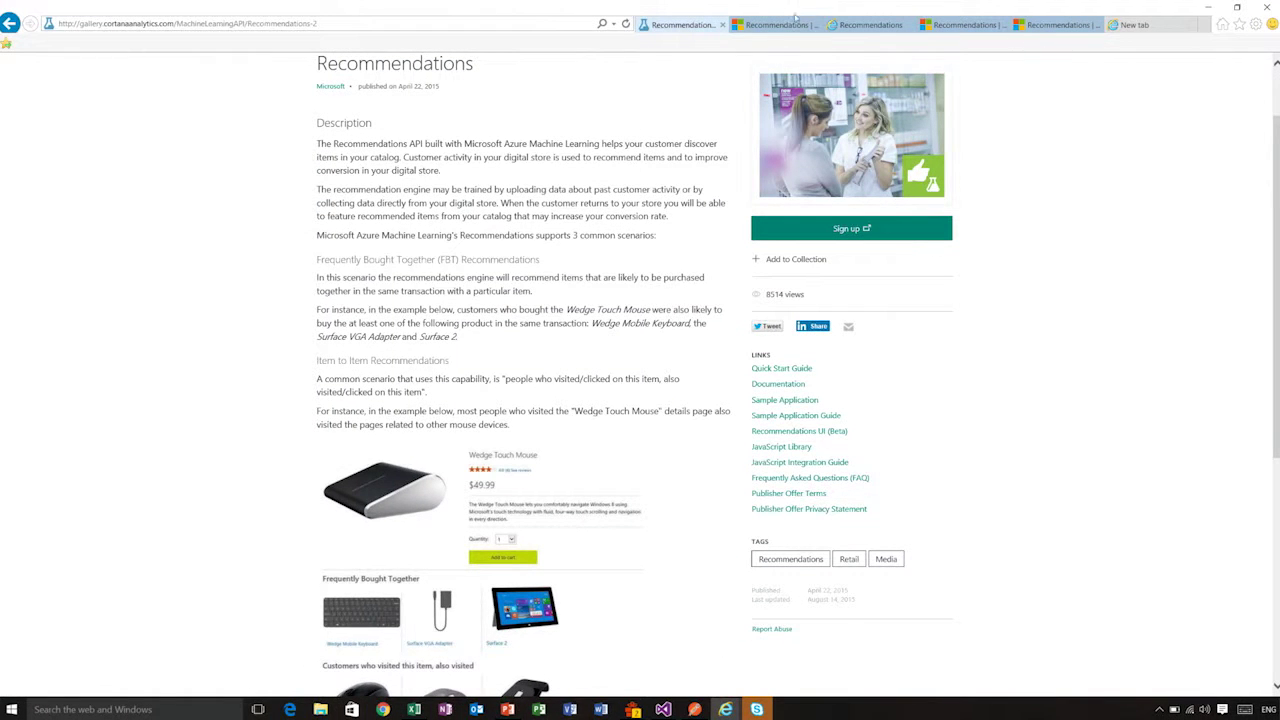
left_click(857, 26)
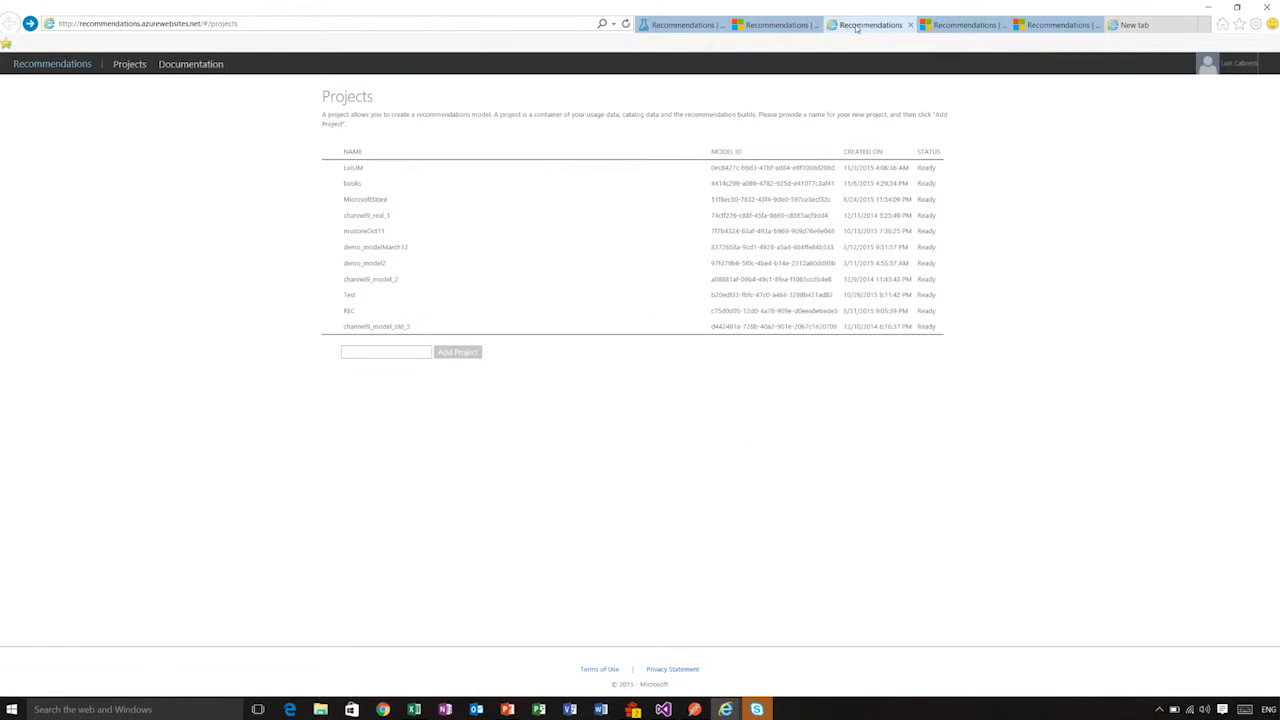
Add a new Recommendations project named 'Connect' and begin choosing its catalog file.
left_click(389, 353)
type("Connect")
left_click(453, 358)
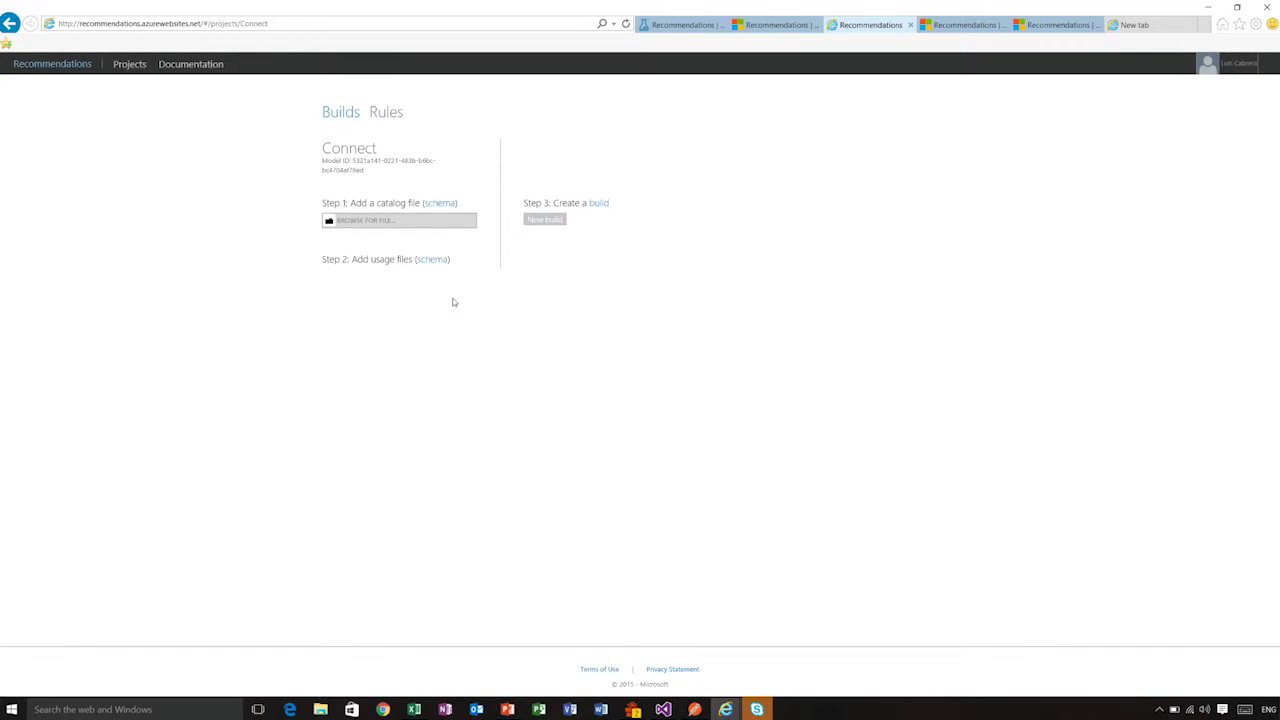
left_click(372, 226)
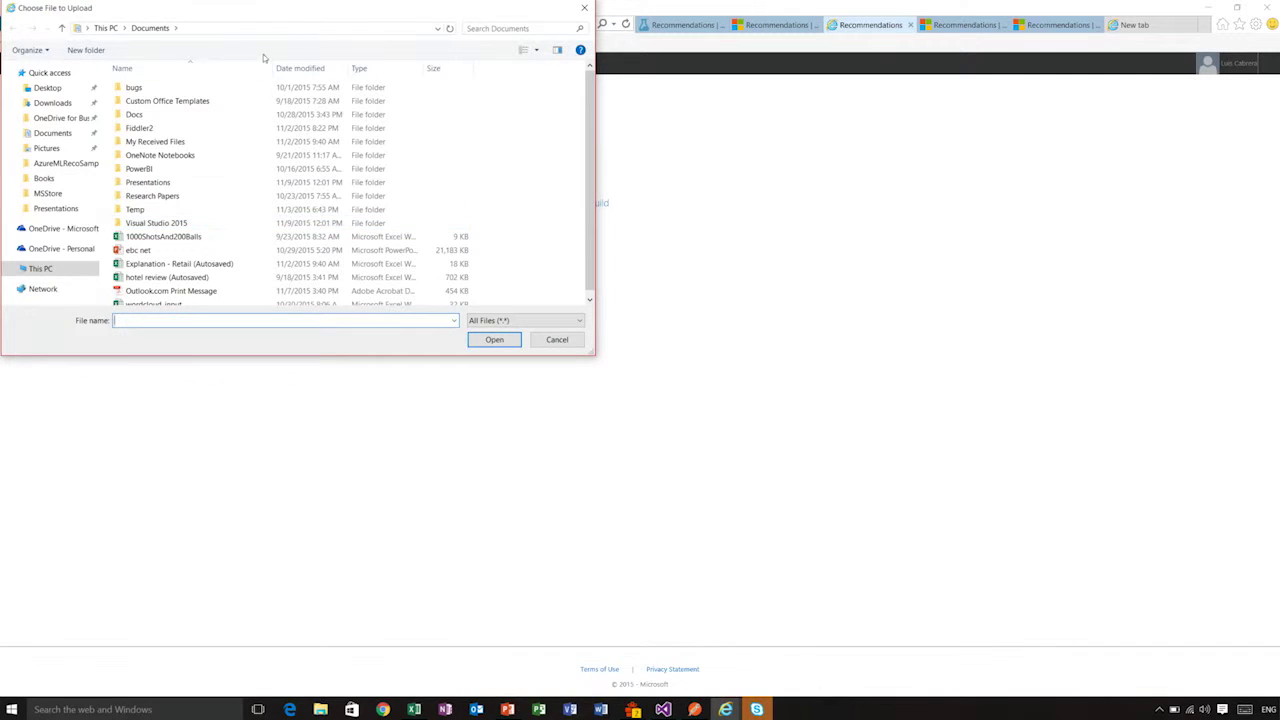
Upload the catalog file from c:\demos\MSStore to the Connect project.
left_click(286, 30)
type("c:\\")
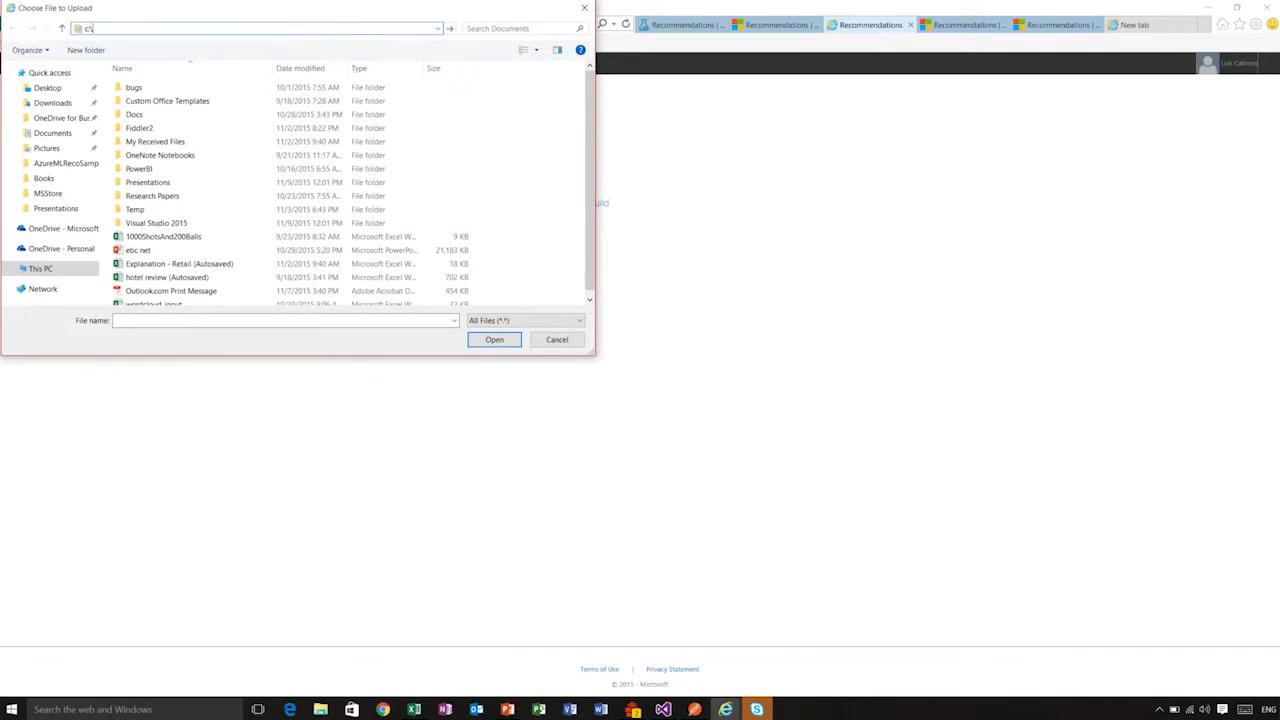
type("demos\\")
key("Return")
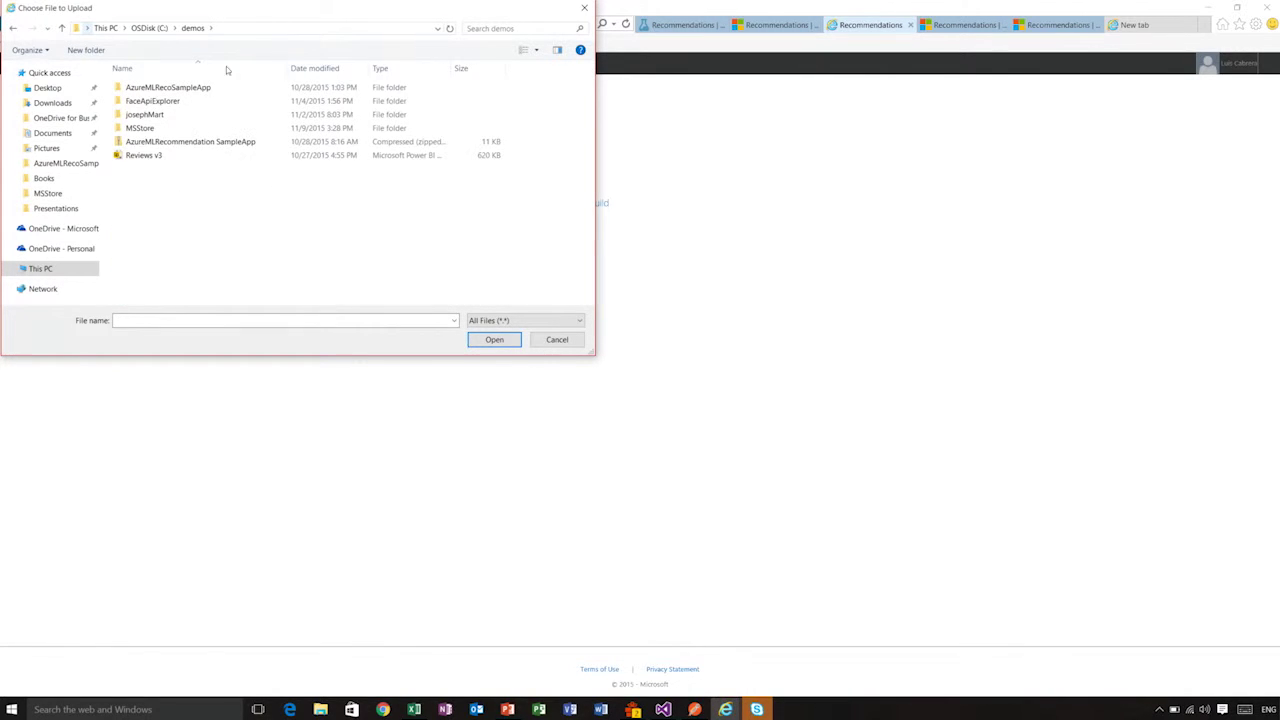
double_click(155, 128)
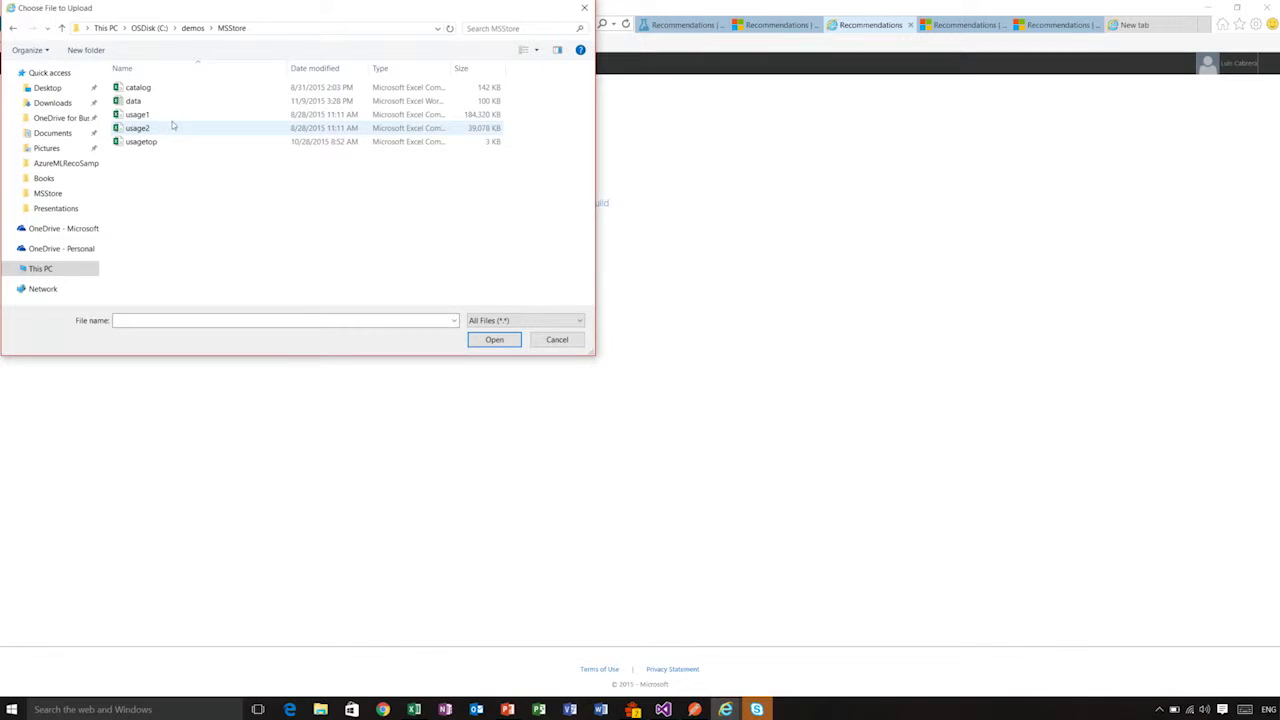
double_click(157, 91)
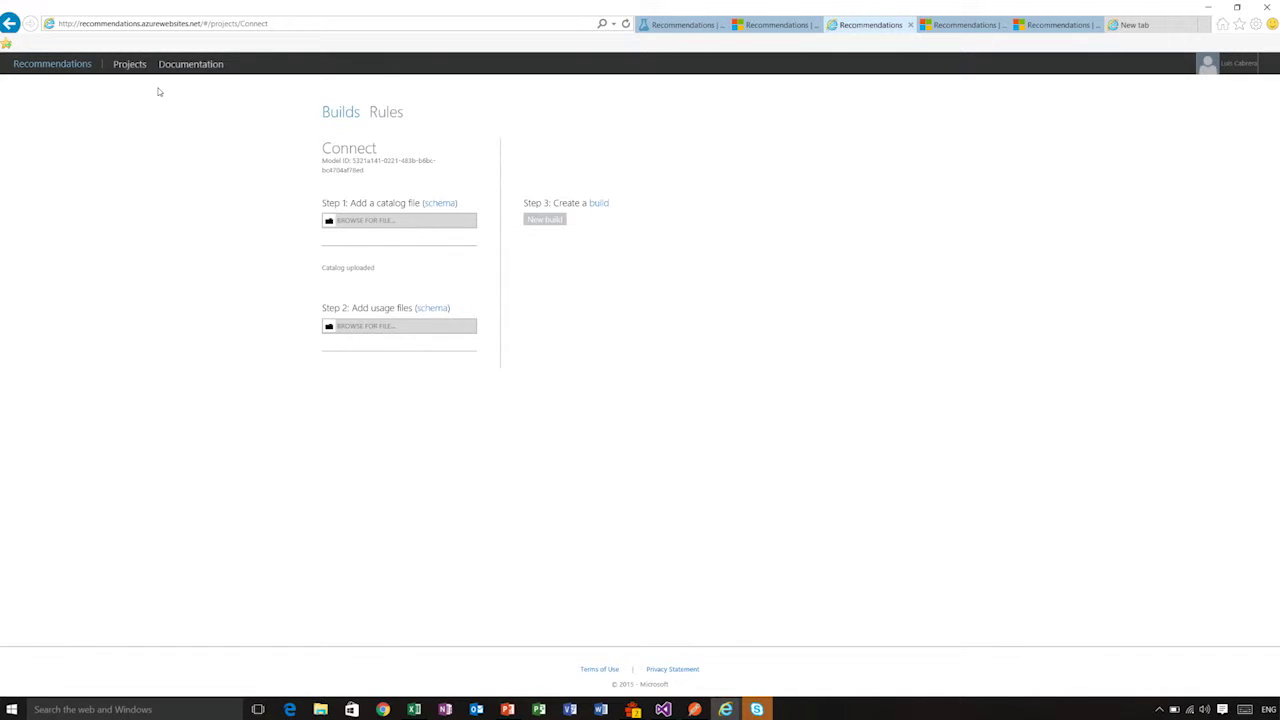
Switch to the data workbook in Excel and show its catalog sheet.
key("alt+Tab")
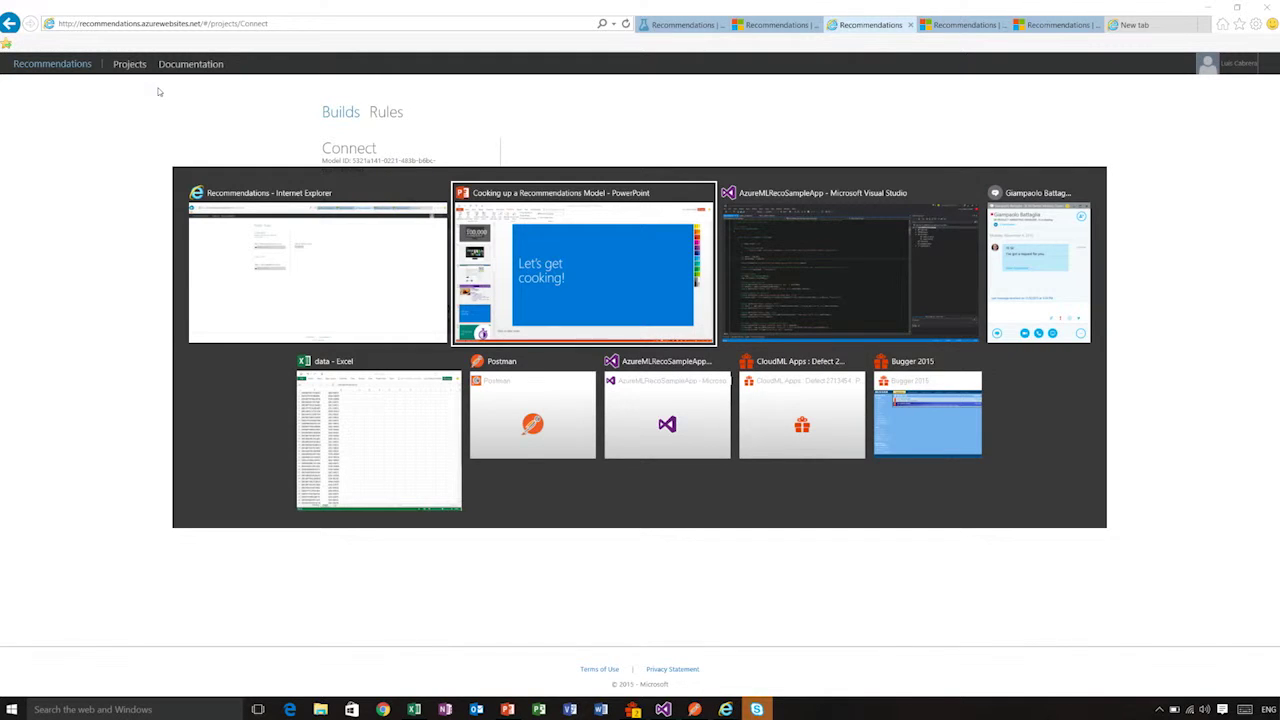
key("alt+Tab")
key("alt+Tab")
key("alt+Tab")
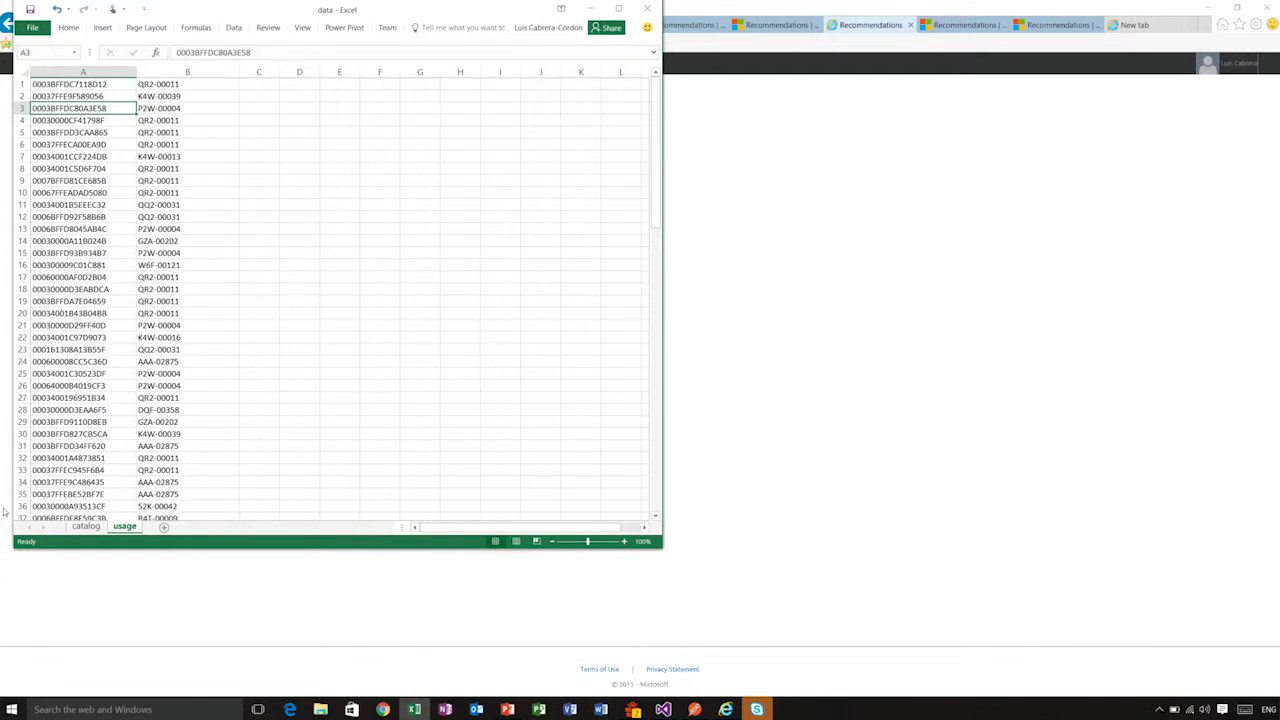
left_click(86, 527)
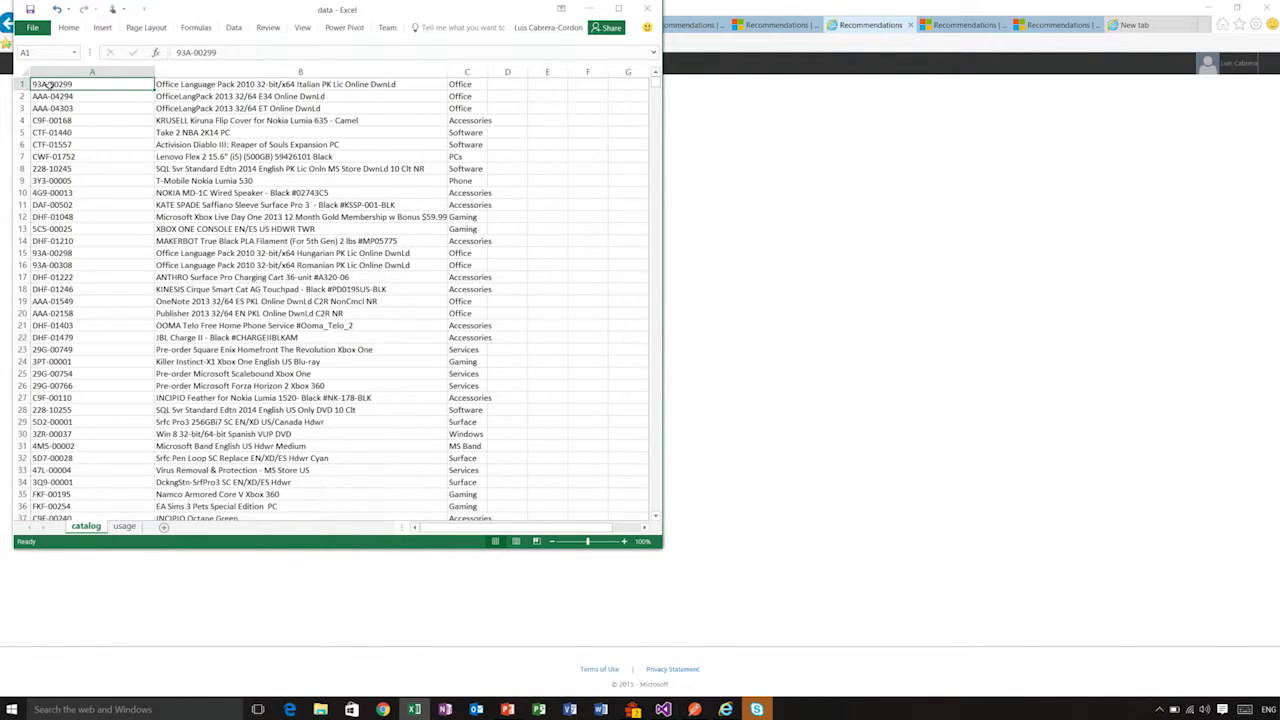
Highlight the first item IDs, item names and categories in columns A to C.
key("shift+Down")
key("shift+Down")
key("shift+Down")
key("shift+Down")
key("shift+Down")
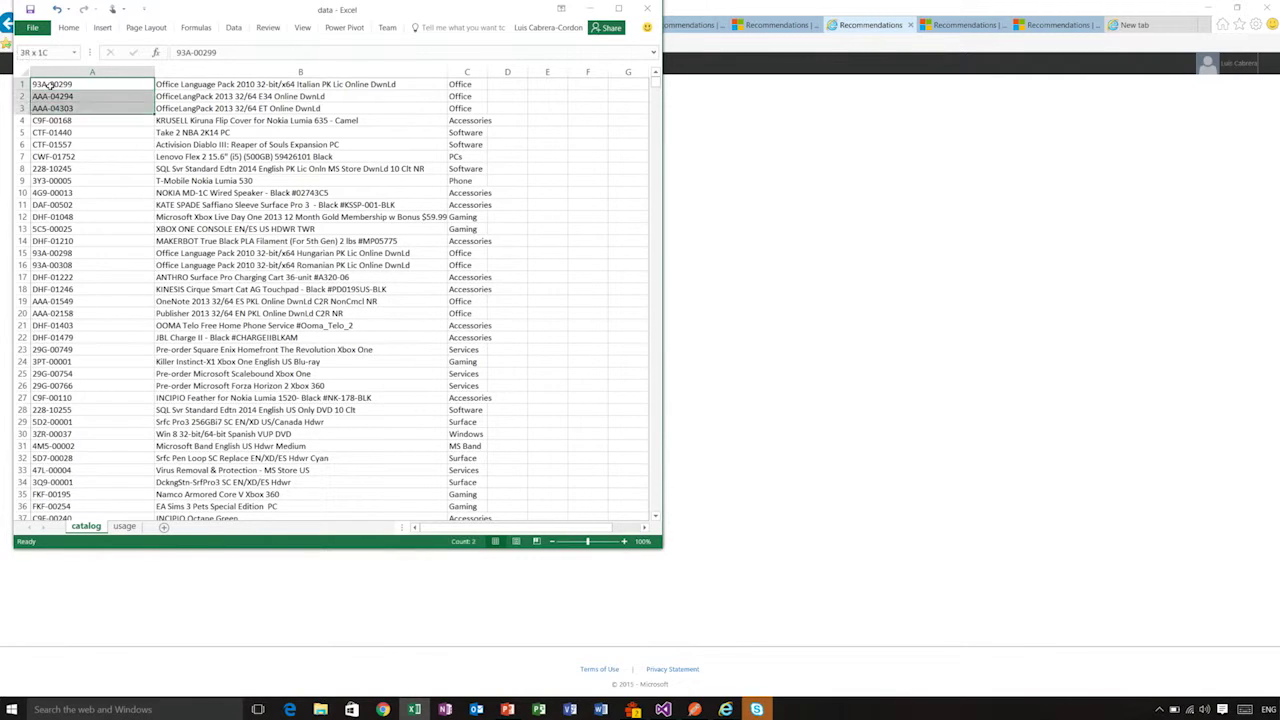
key("Right")
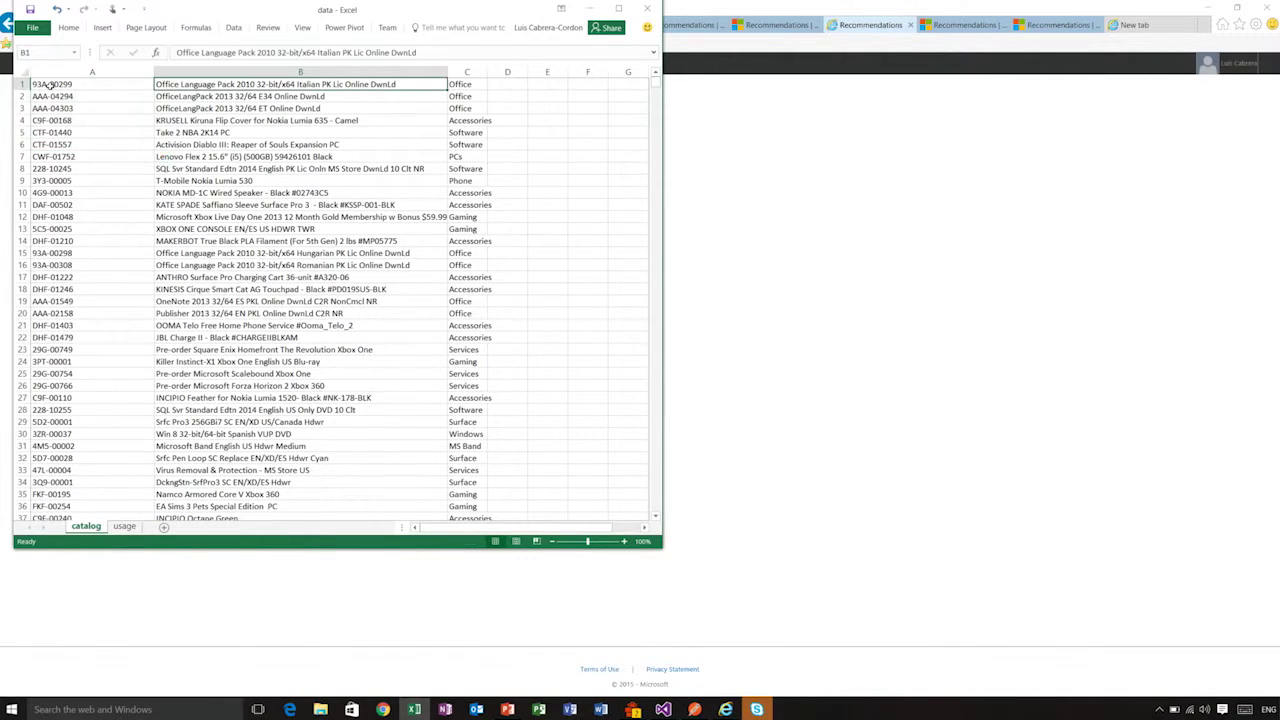
key("shift+Down")
key("shift+Down")
key("shift+Down")
key("shift+Down")
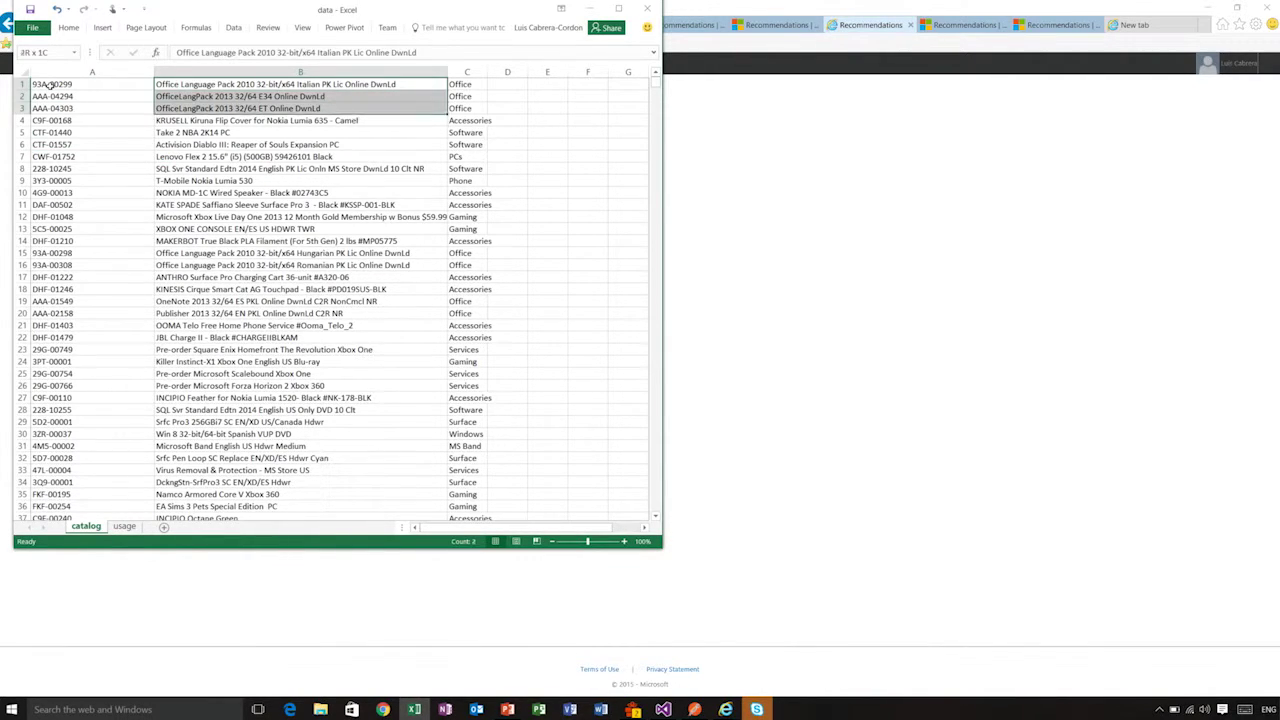
key("Right")
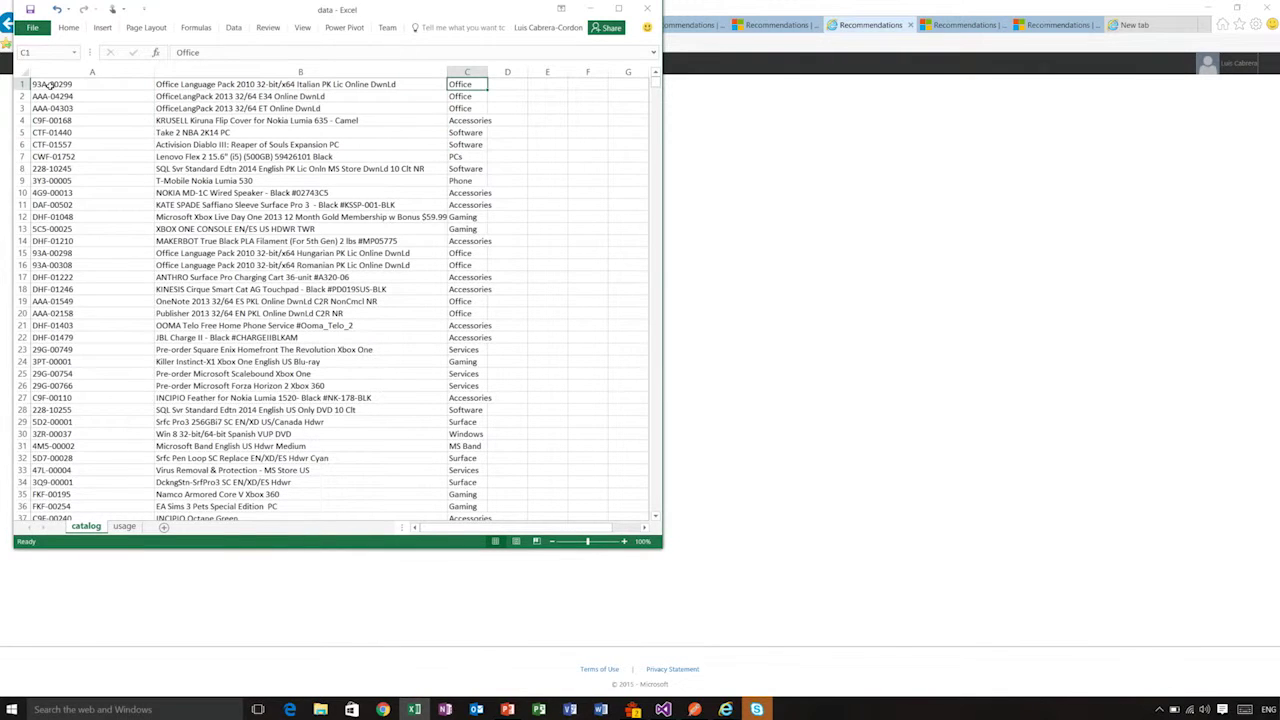
key("shift+Down")
key("shift+Down")
key("shift+Down")
key("shift+Down")
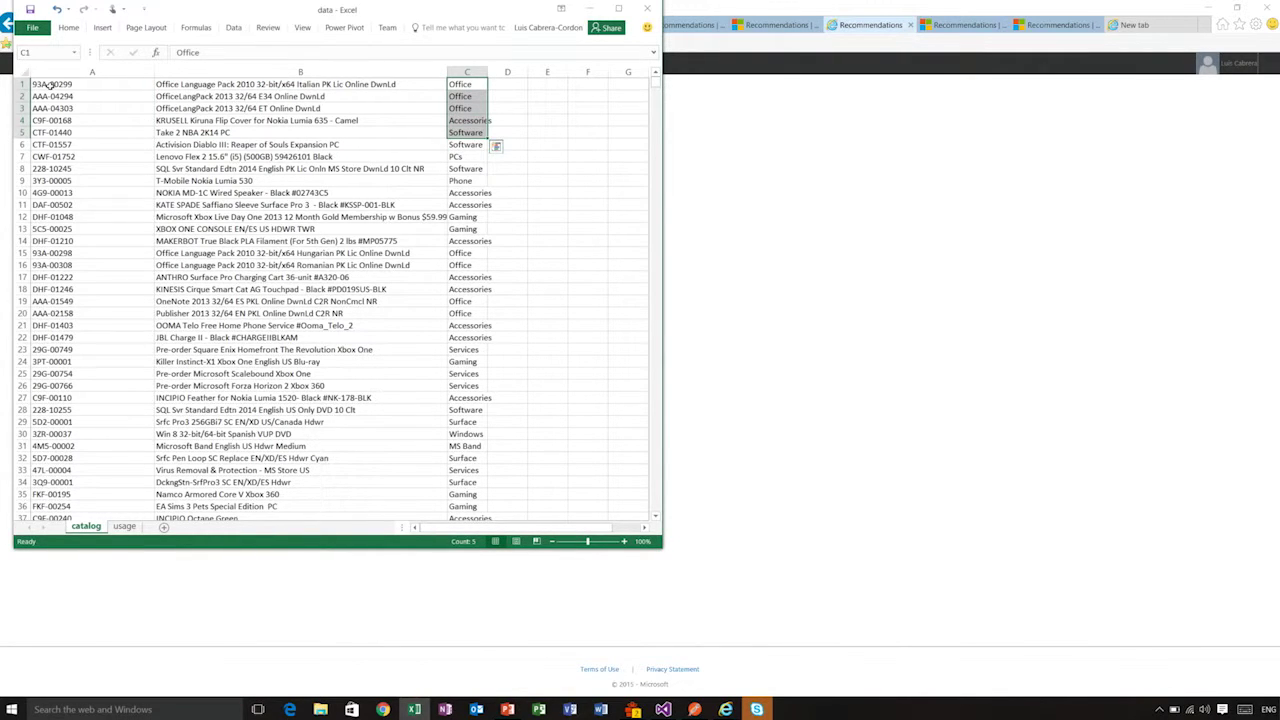
key("Left")
key("Left")
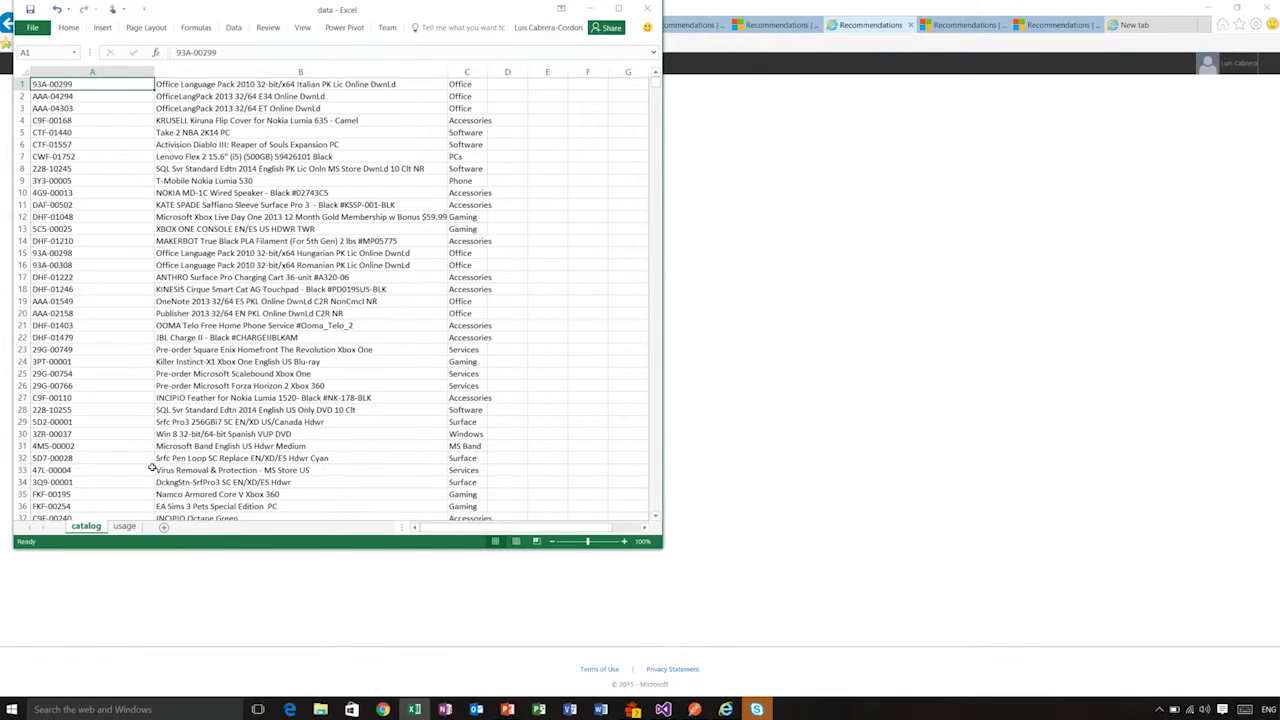
Review the usage sheet of user and item IDs, then return to the Connect project page.
left_click(125, 527)
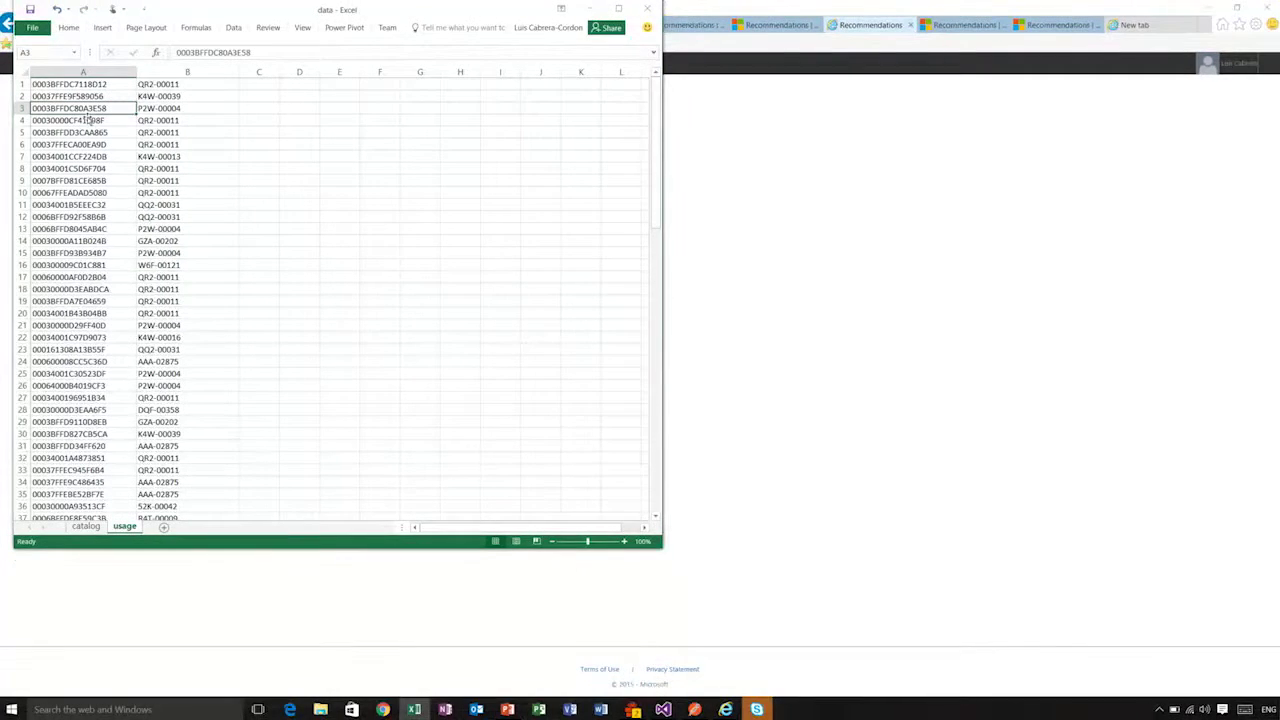
key("alt+Tab")
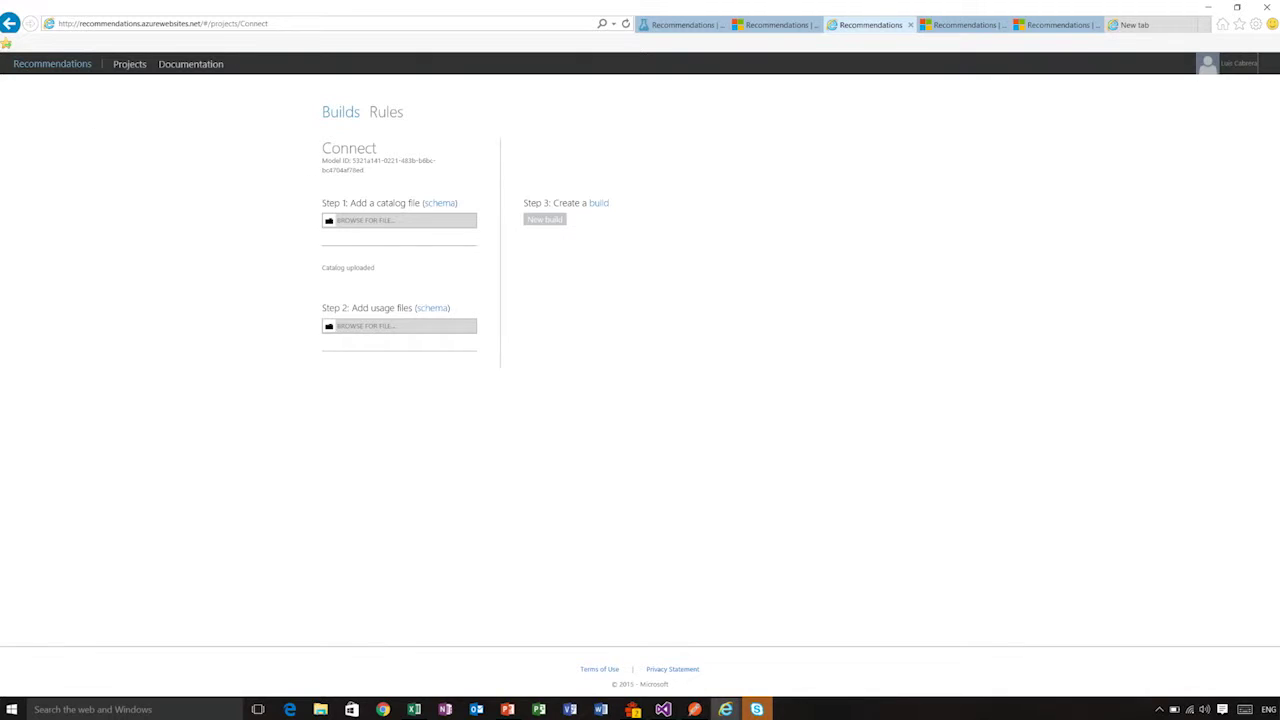
Upload the usage1 file and start a Recommendation-type build of the Connect model.
left_click(364, 328)
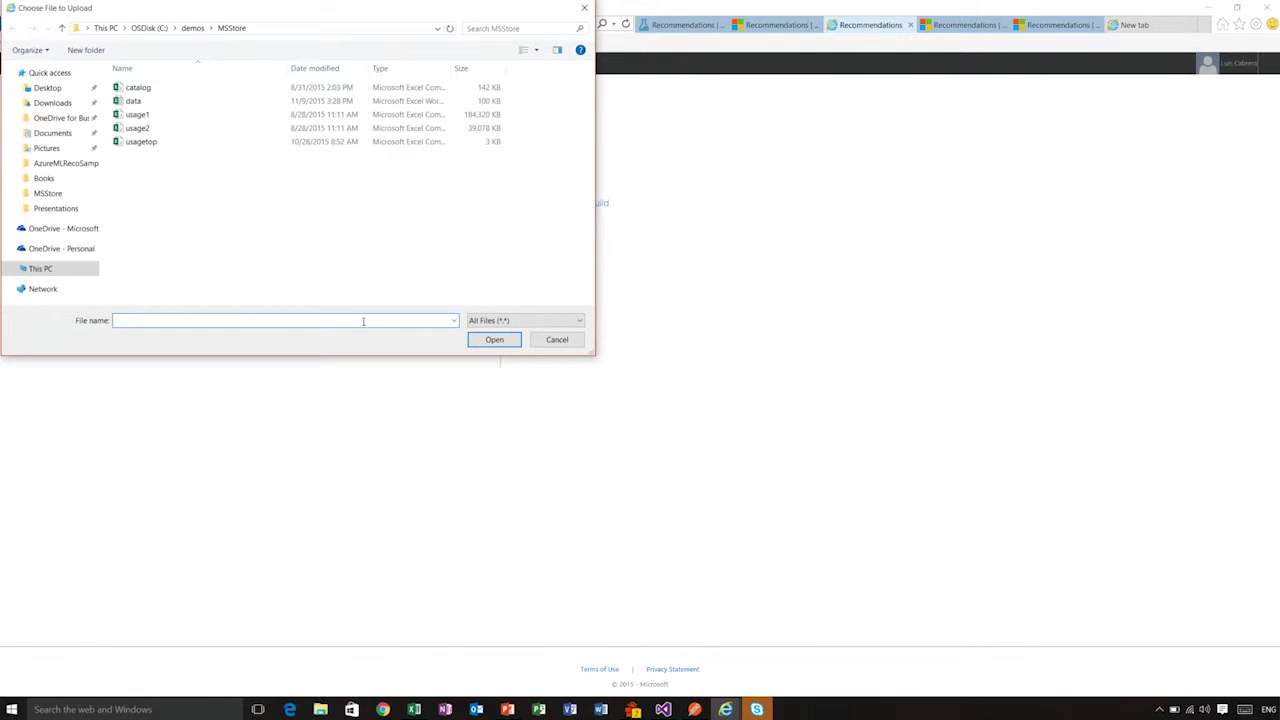
double_click(132, 116)
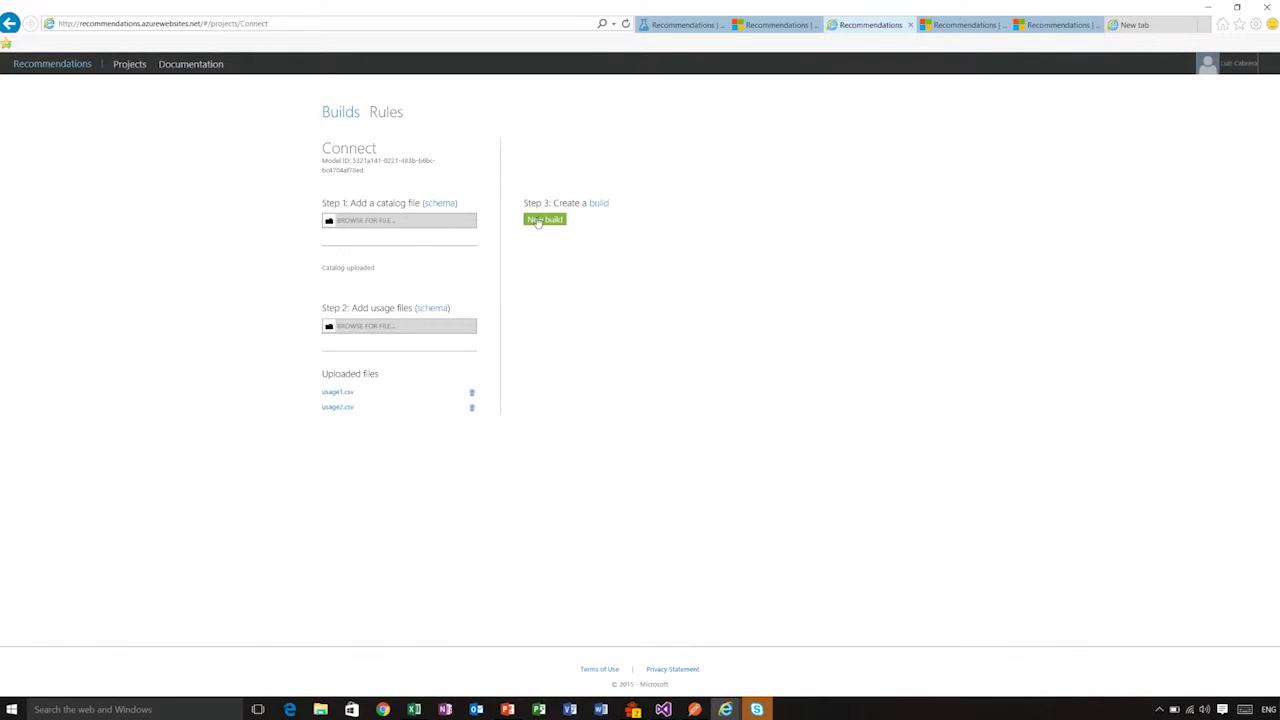
left_click(538, 222)
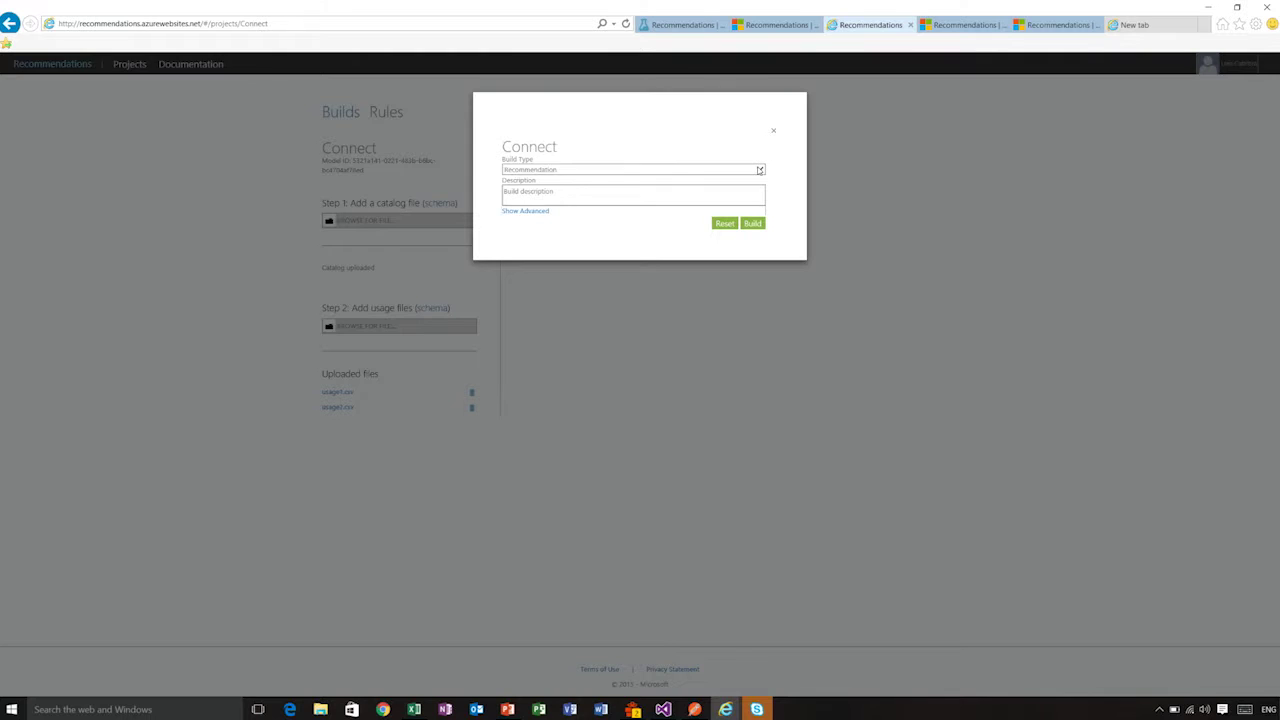
left_click(760, 170)
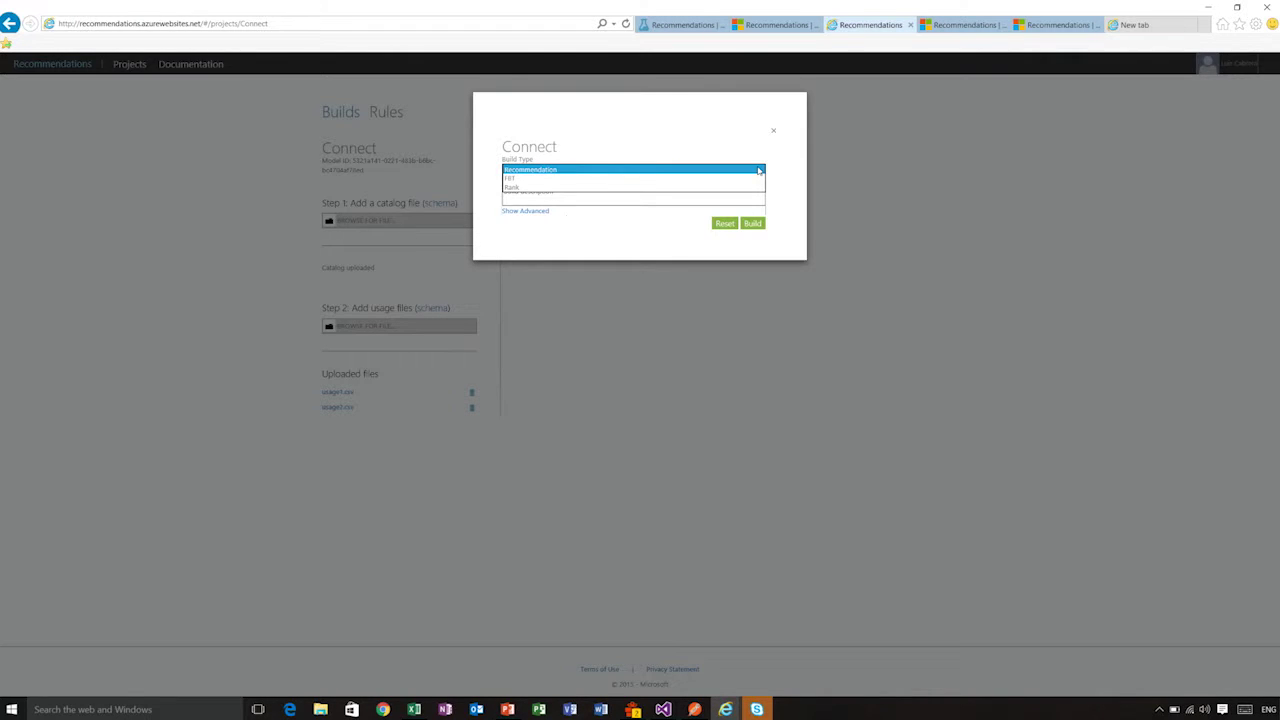
left_click(759, 172)
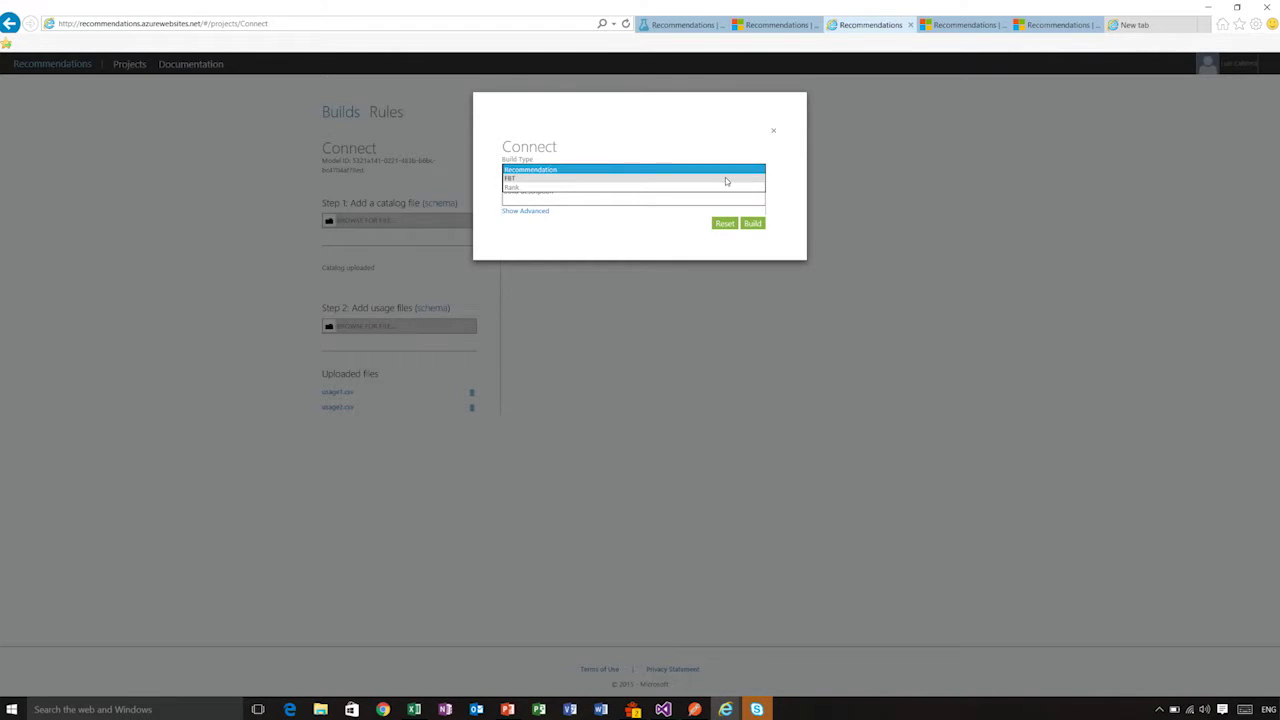
left_click(749, 174)
left_click(749, 174)
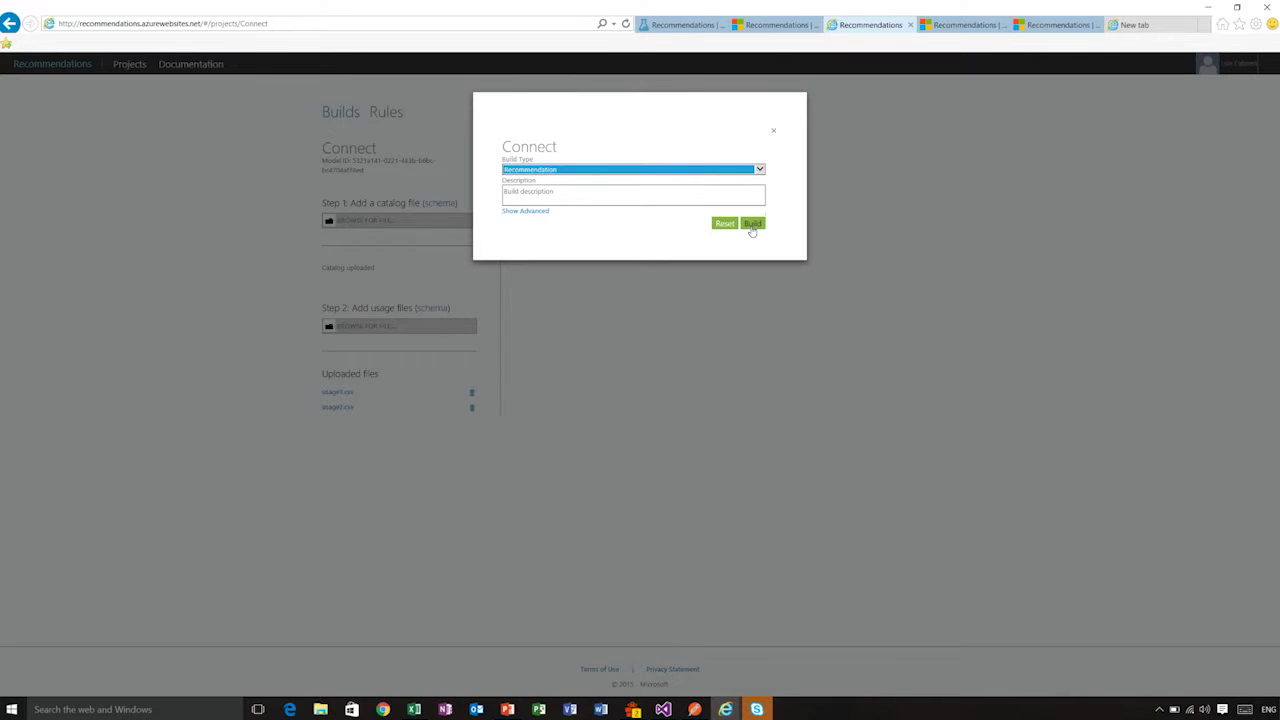
left_click(752, 228)
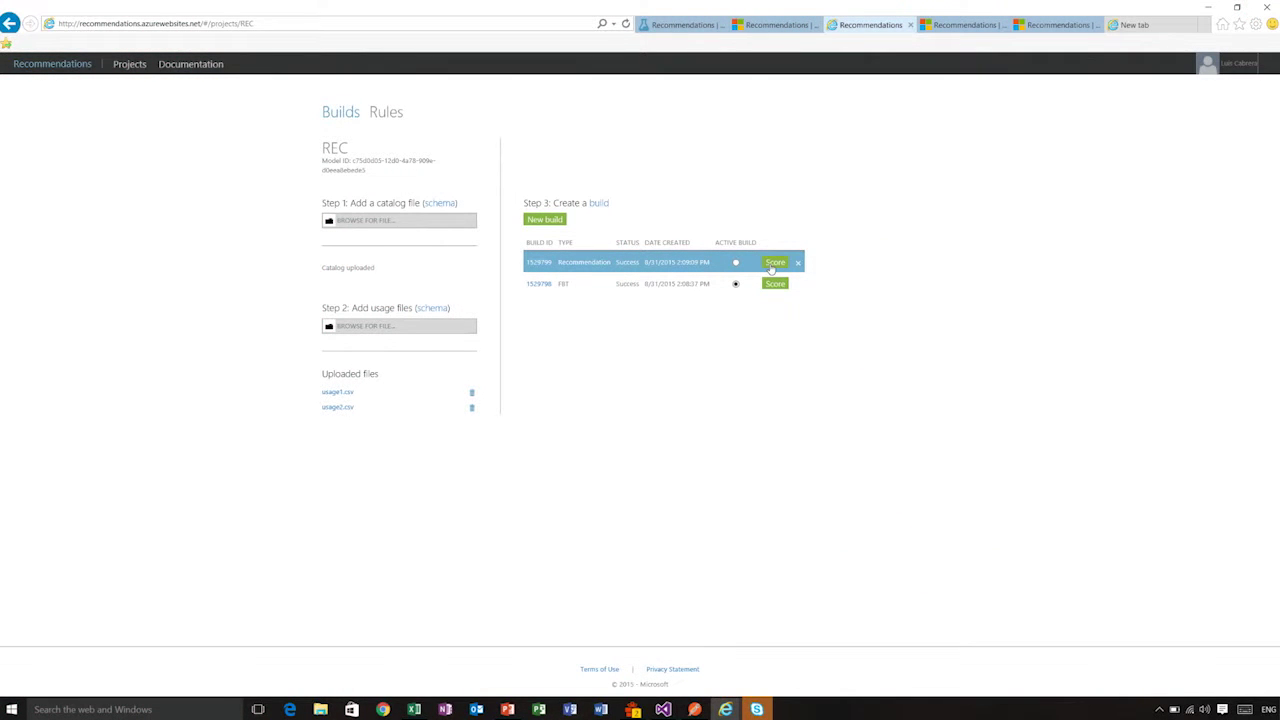
Score build 1529799 with the Mike Wazowski figure, then swap it for Assassin's Creed 3 PC.
left_click(774, 264)
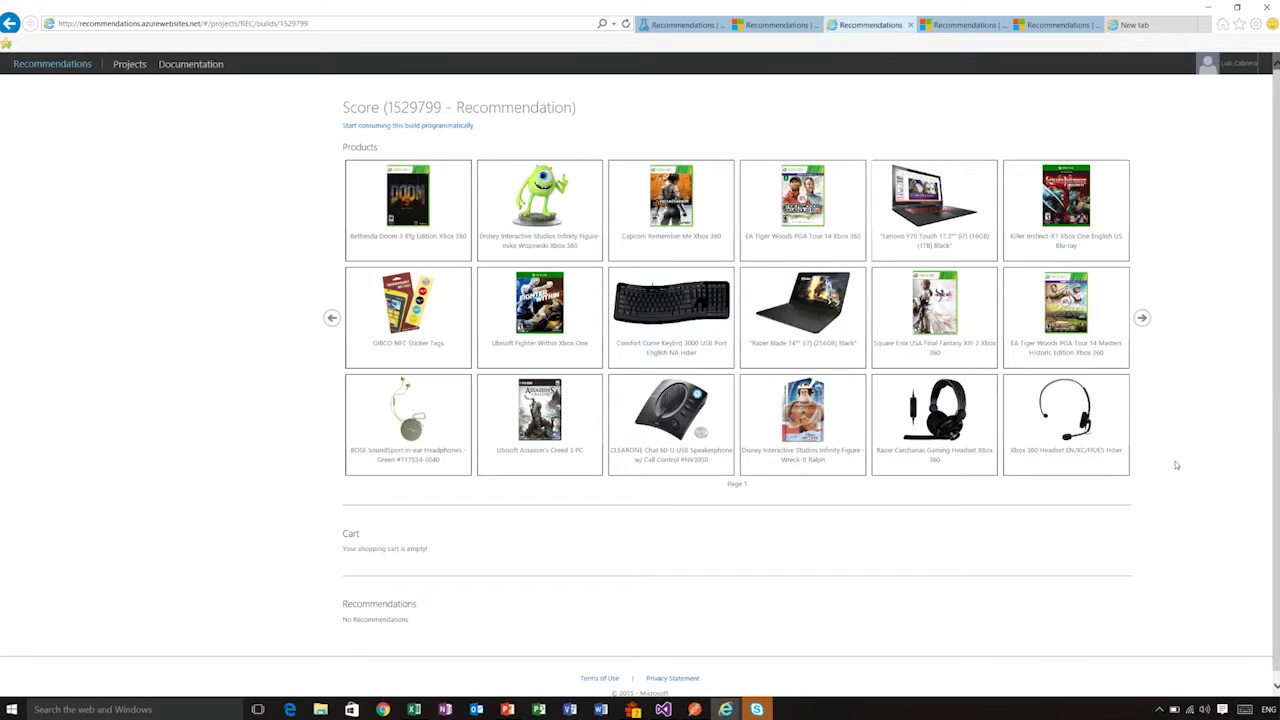
left_click(540, 202)
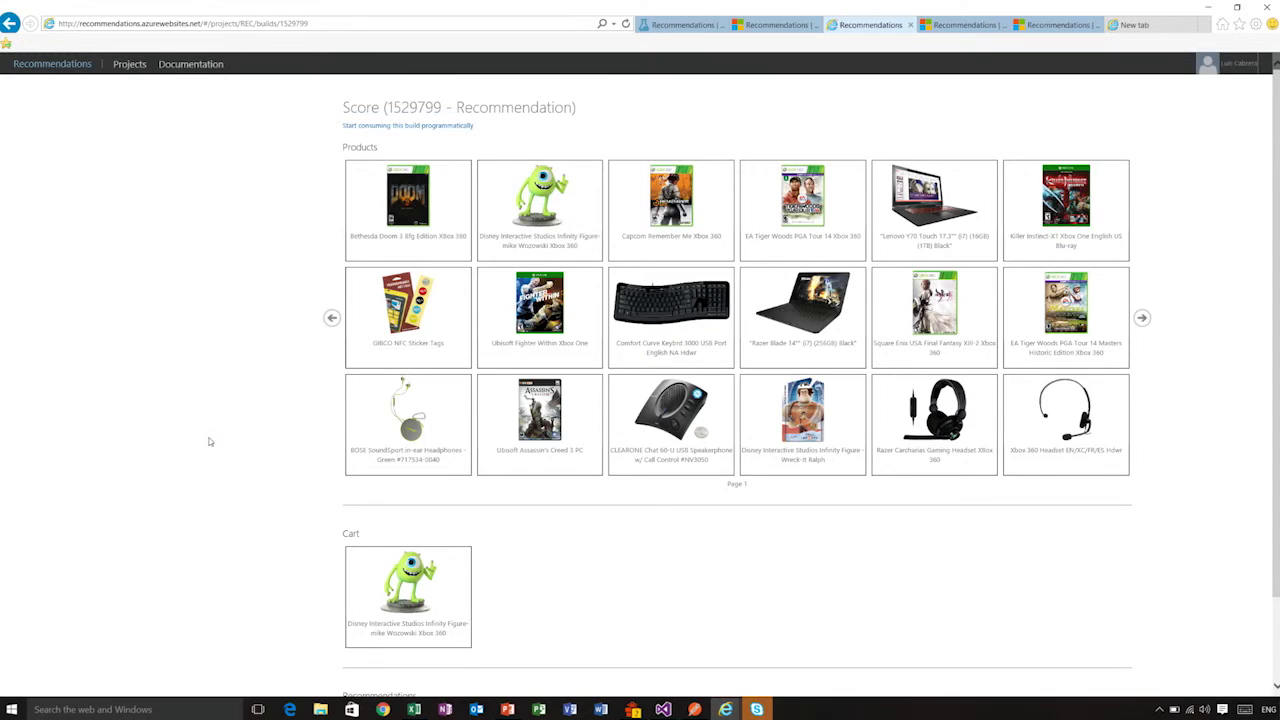
scroll(209, 440, "down", 2)
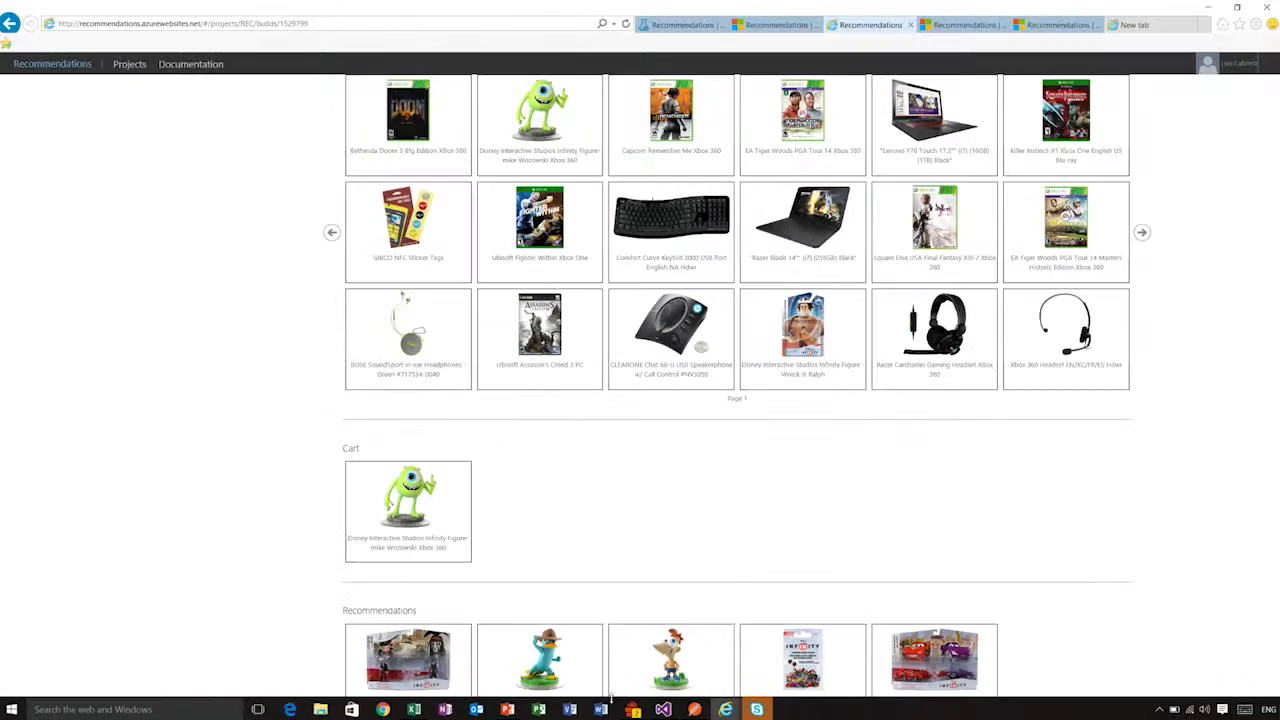
scroll(640, 360, "down", 3)
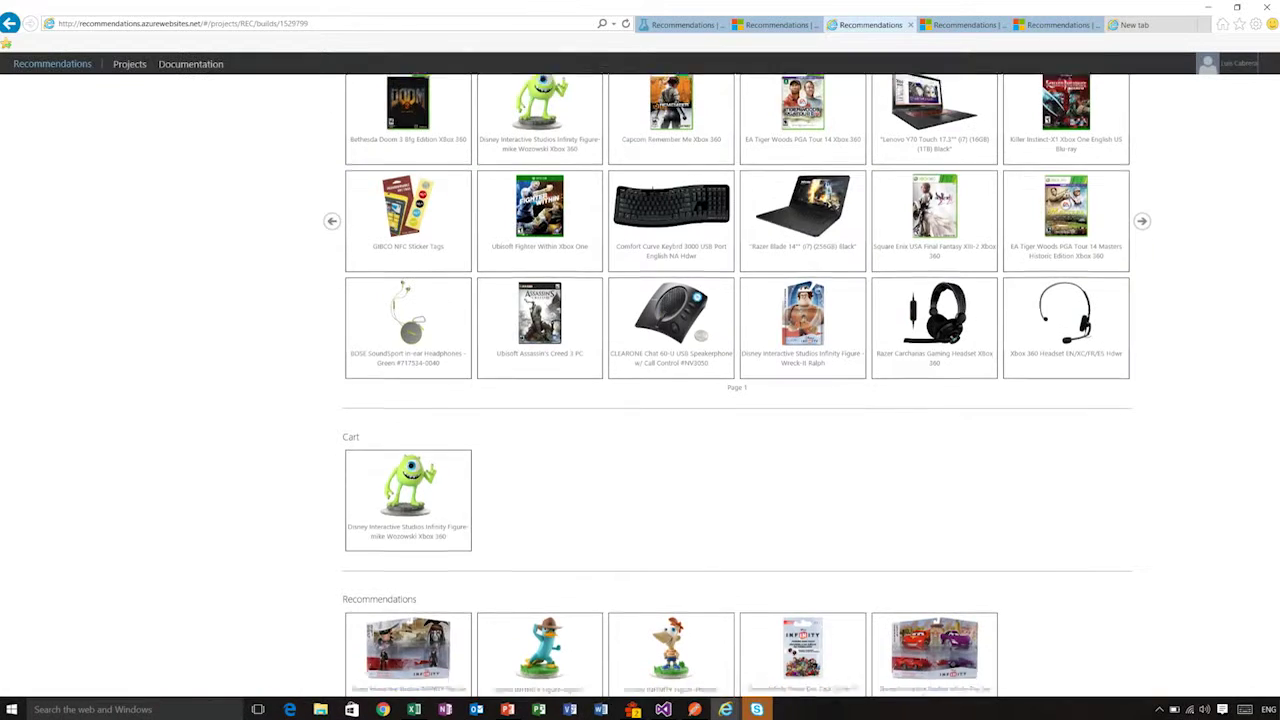
key("ctrl+plus")
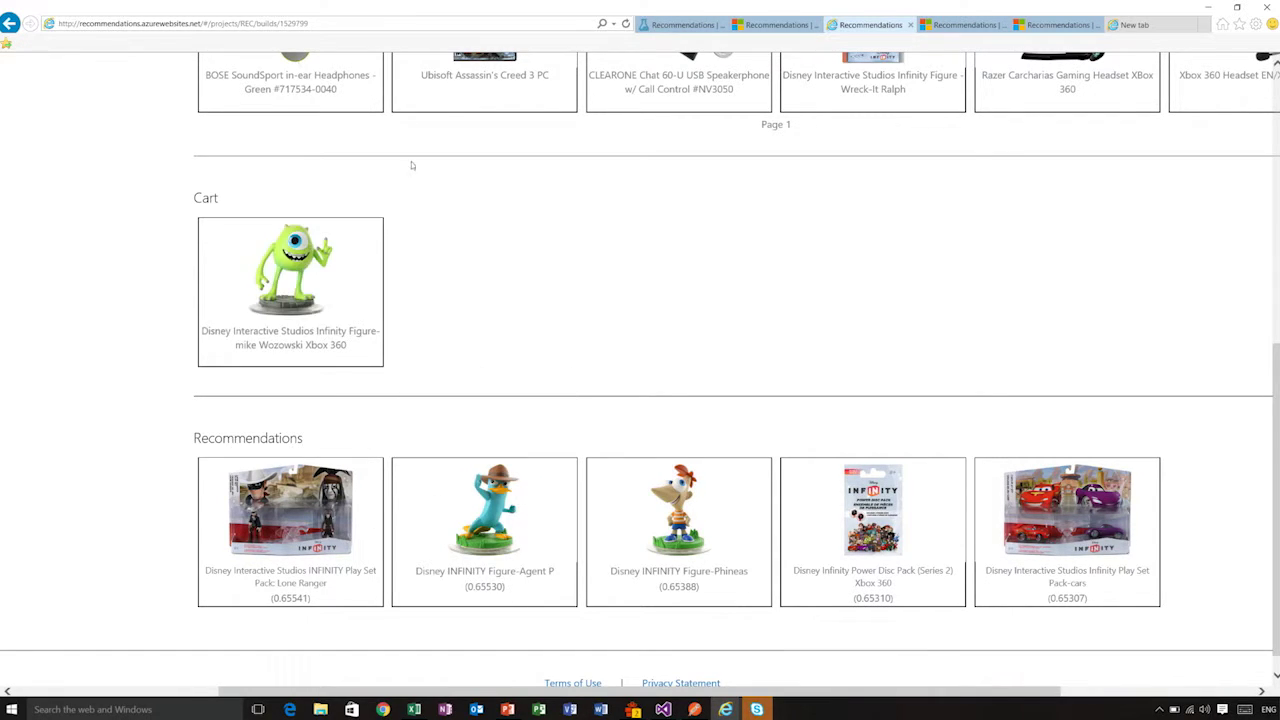
left_click(376, 229)
View the five Xbox 360 recommendations, led by Sega Anarchy Reigns at 0.74656.
left_click(485, 278)
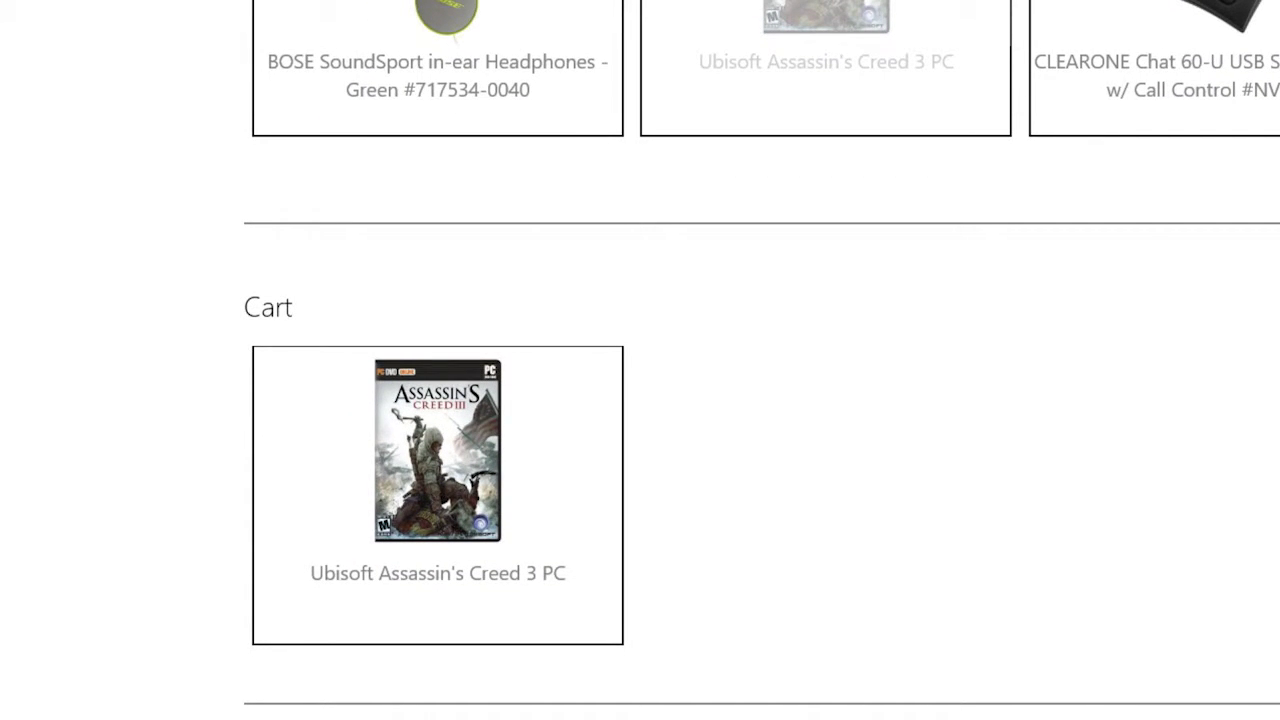
scroll(158, 580, "down", 3)
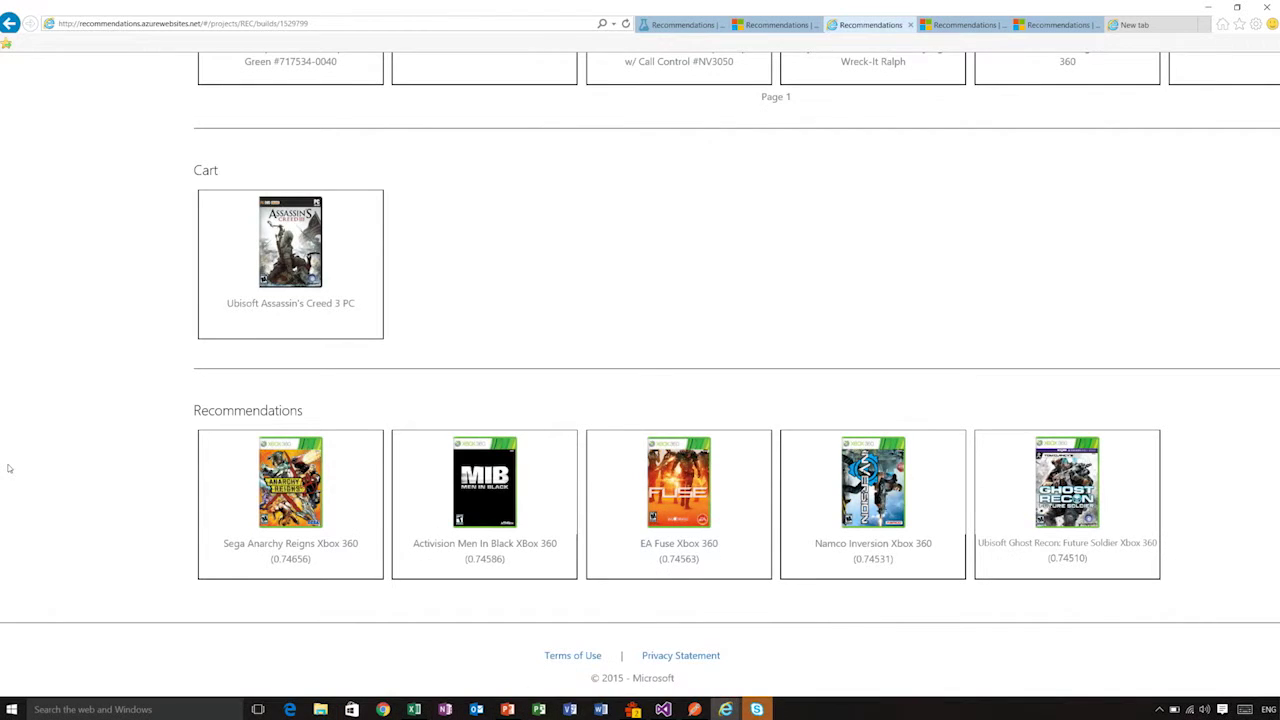
scroll(8, 468, "up", 3)
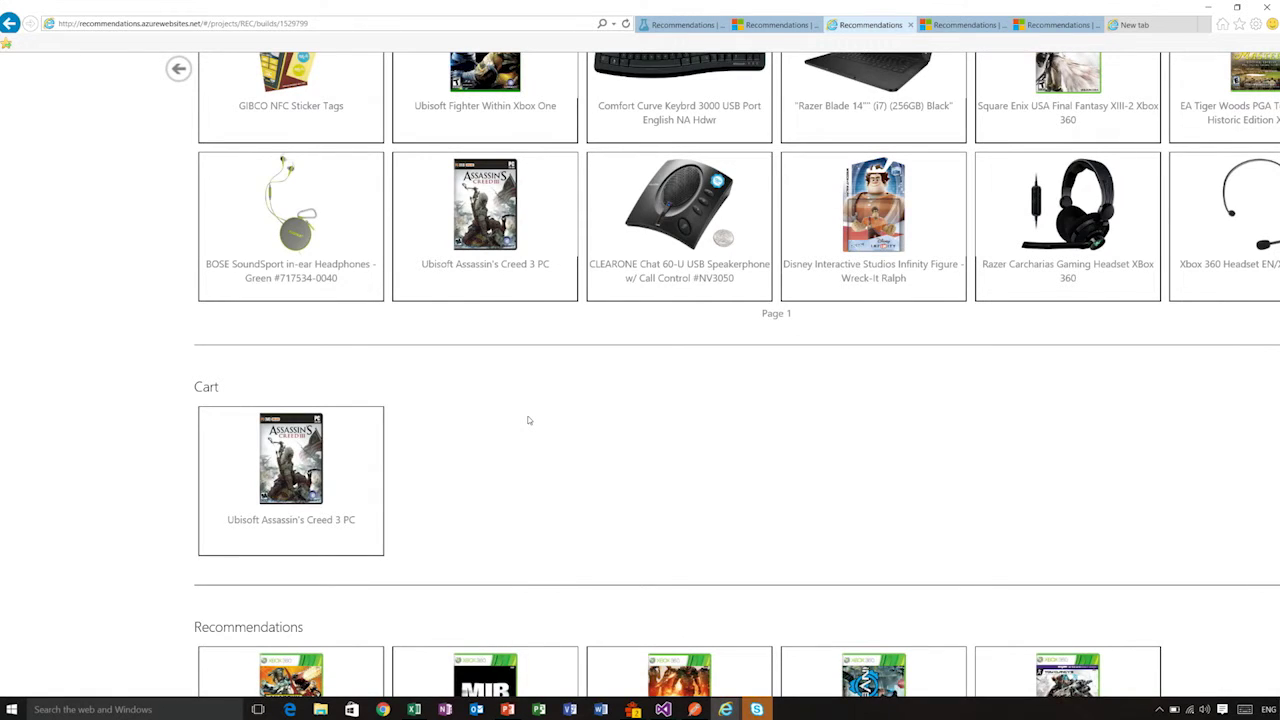
scroll(529, 420, "down", 3)
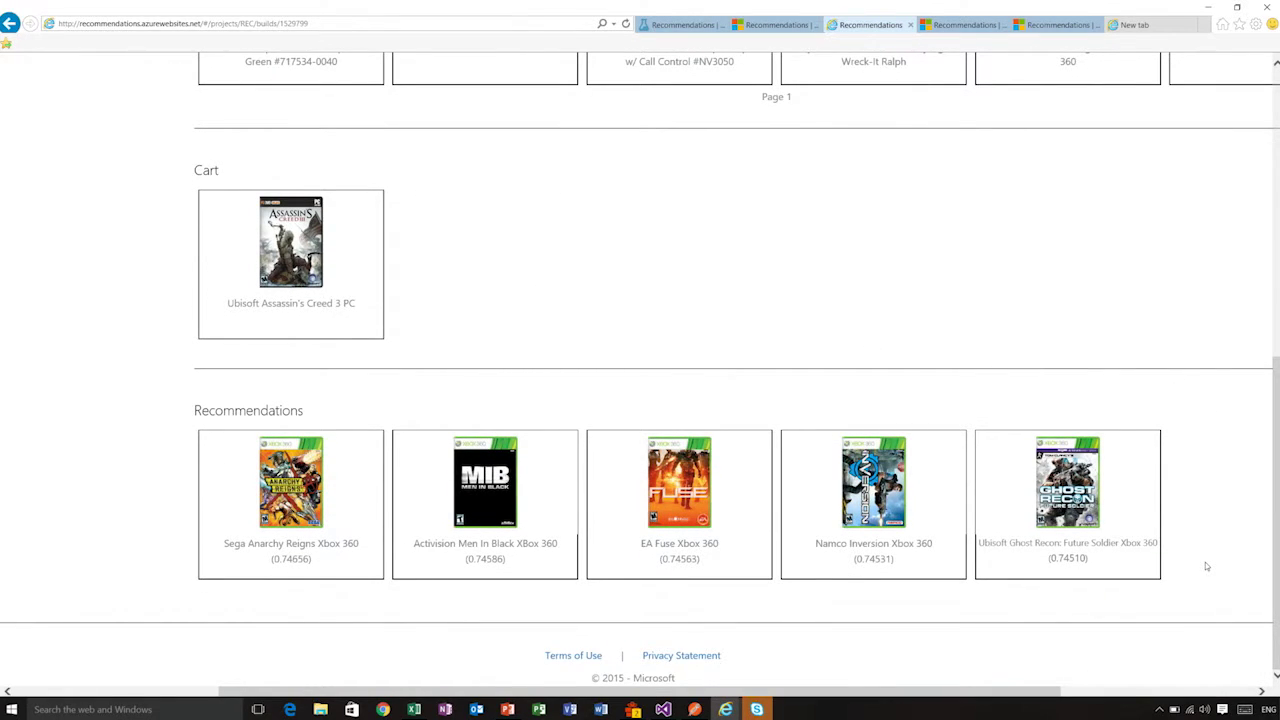
Show SampleApp.cs in Visual Studio and walk through Main's model creation and data imports.
key("alt+Tab")
key("alt+Tab")
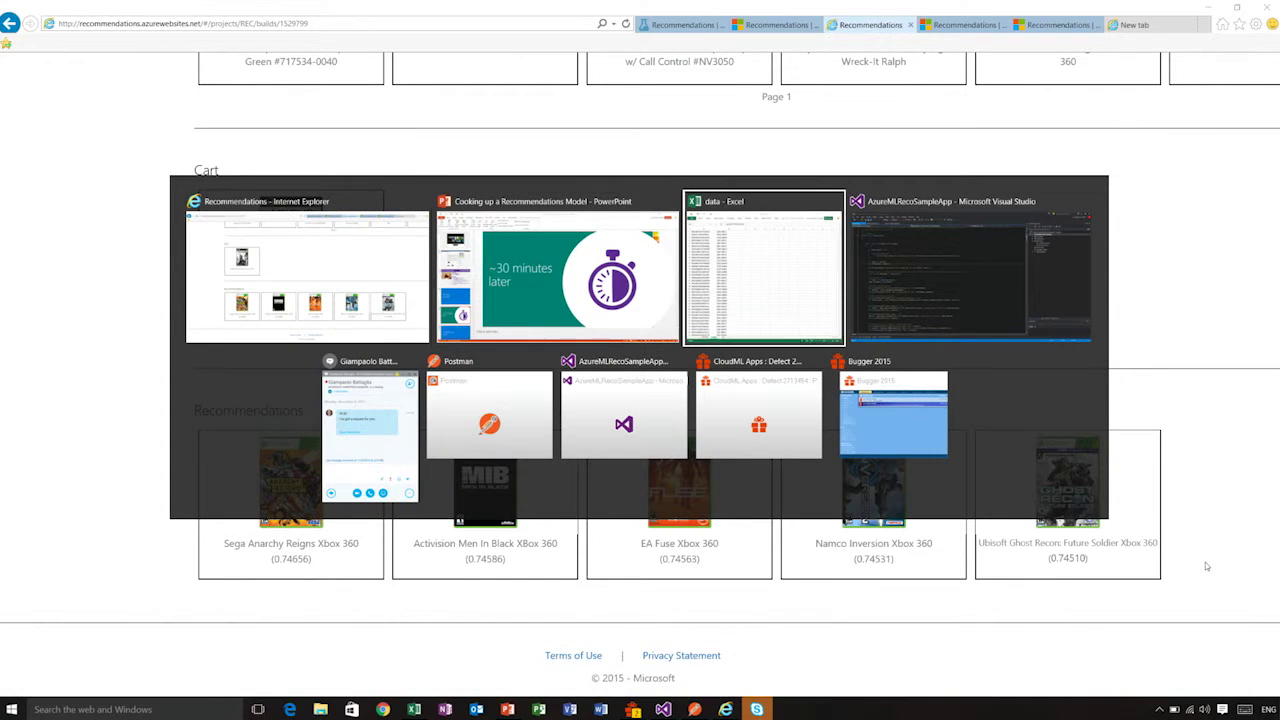
key("alt+Tab")
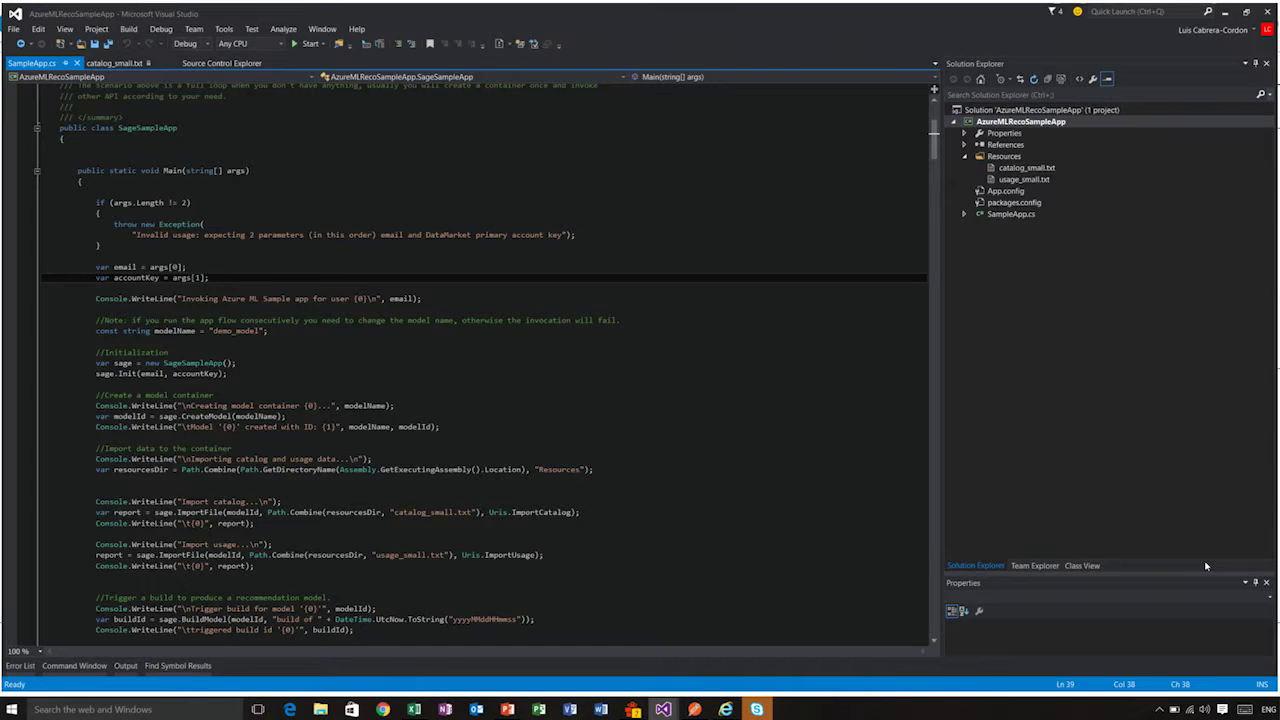
scroll(480, 360, "up", 2)
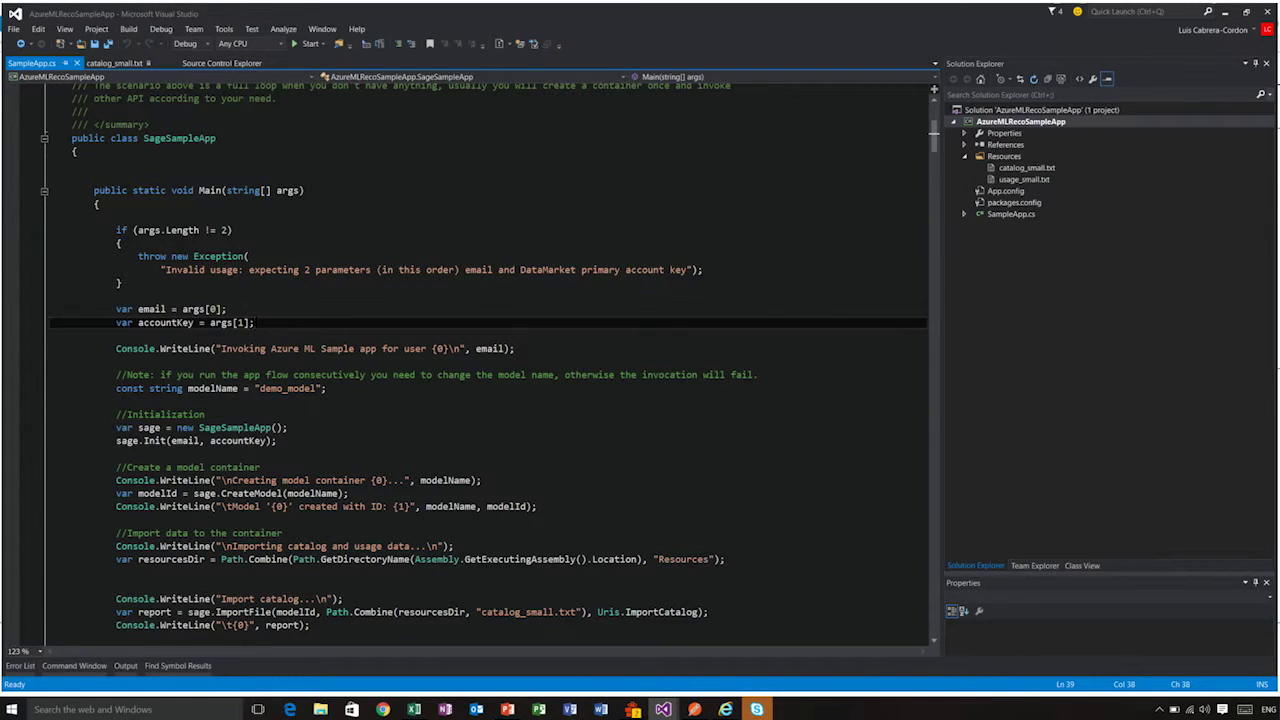
left_click(885, 268)
key("Down")
key("Down")
key("Down")
key("Down")
key("Down")
key("Down")
key("Down")
key("Down")
key("Down")
key("Down")
key("Down")
key("Down")
key("Down")
key("Down")
key("Down")
key("Down")
key("Down")
key("Down")
key("Down")
key("Down")
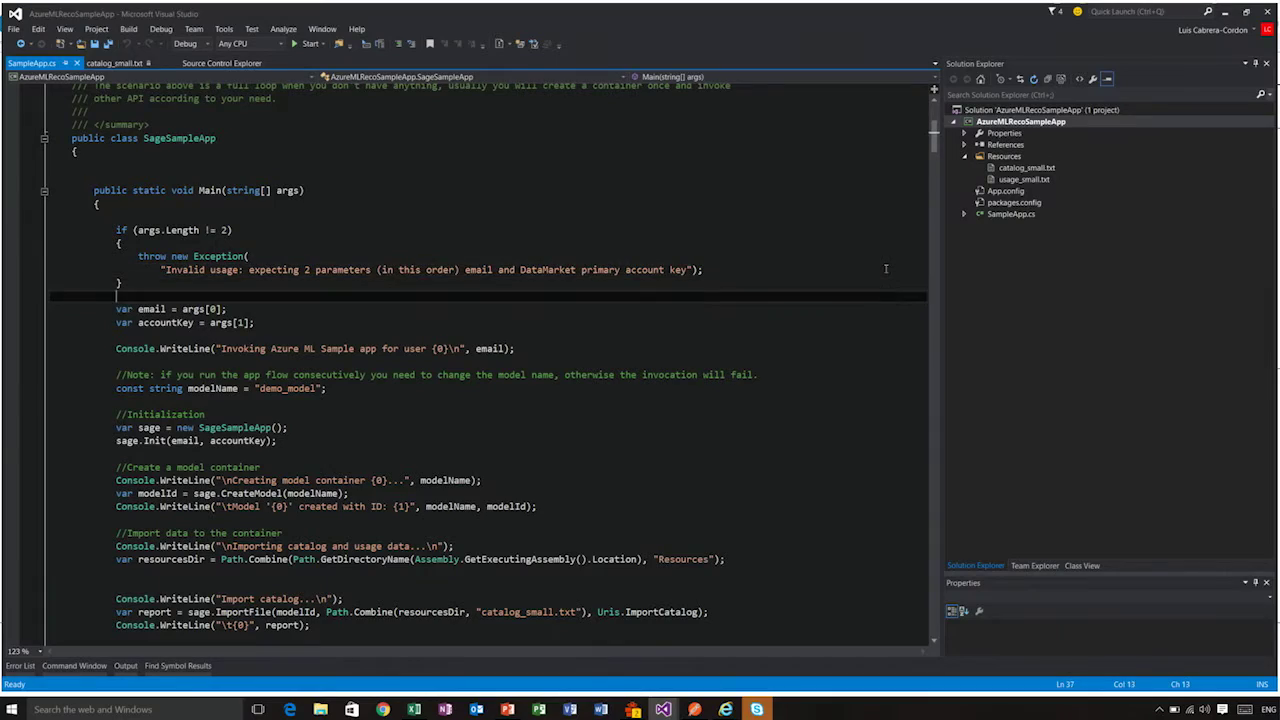
key("Down")
key("Down")
key("Down")
key("Down")
key("Down")
key("Down")
key("Down")
key("Down")
key("Down")
key("Down")
key("Down")
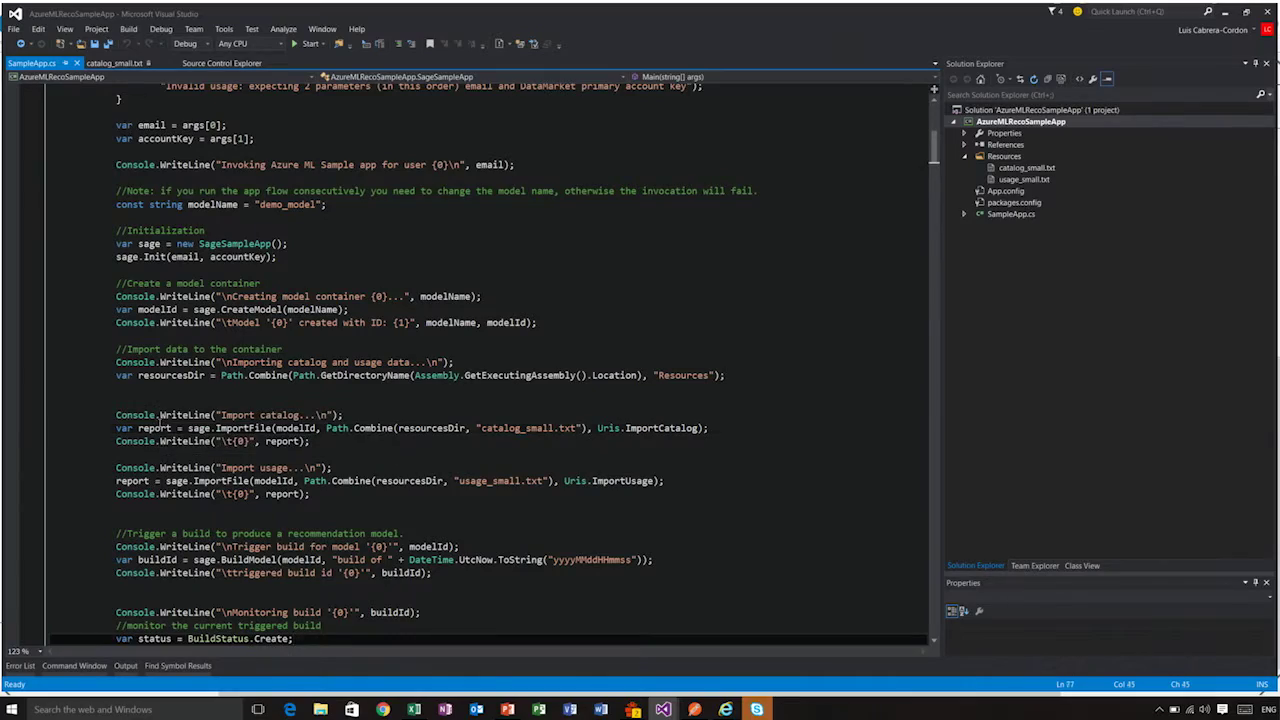
left_click(160, 427)
left_click_drag(95, 413, 349, 499)
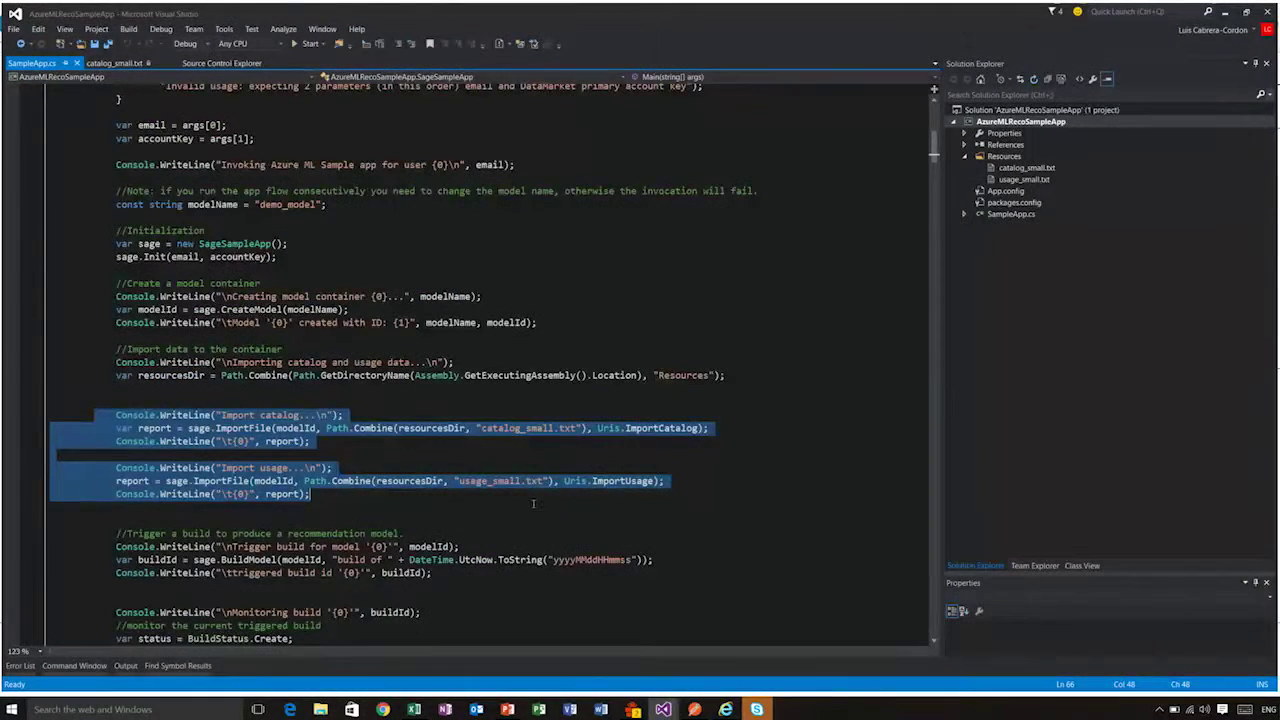
scroll(480, 360, "down", 7)
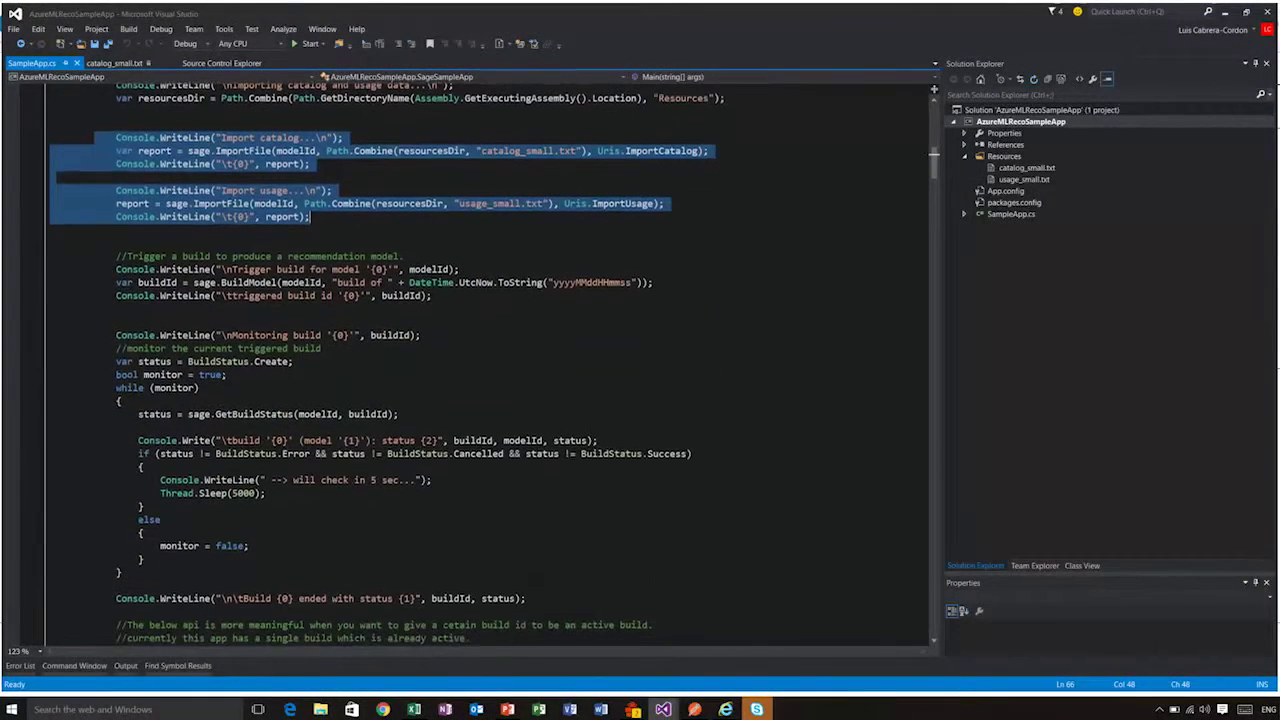
left_click_drag(50, 243, 368, 316)
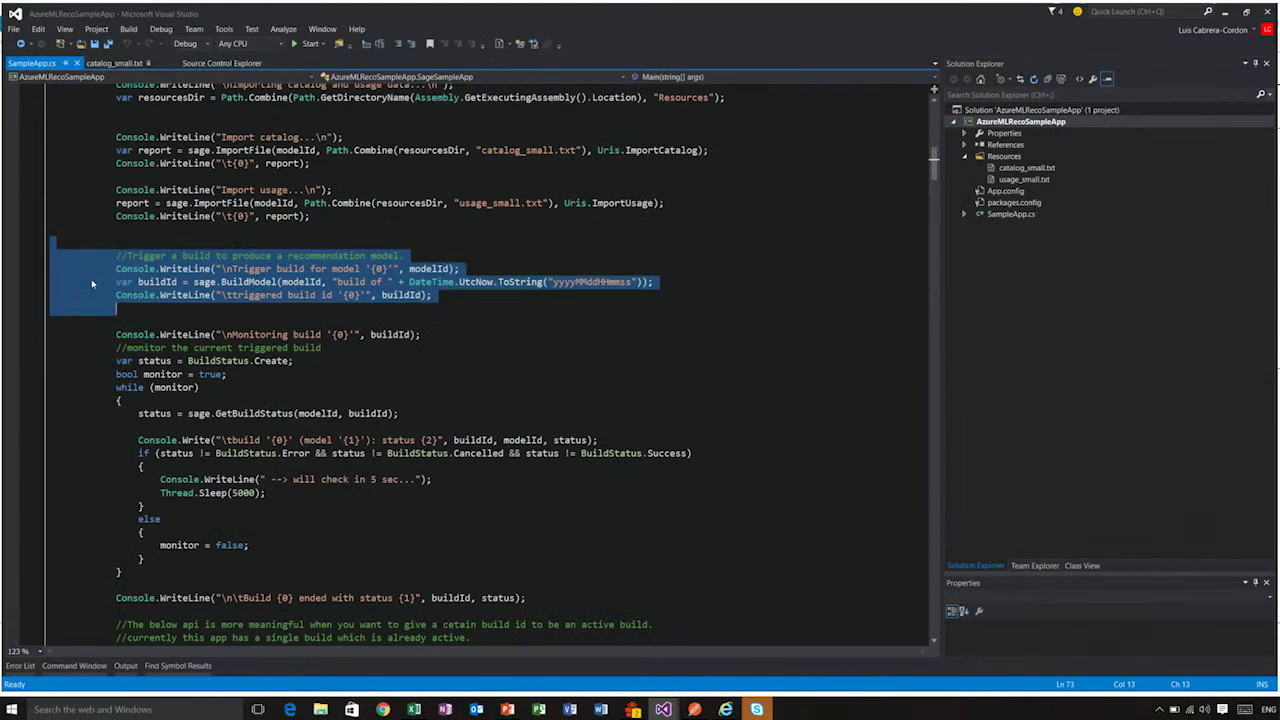
key("Down")
key("shift+Down")
key("shift+Down")
key("shift+Down")
key("shift+Down")
key("shift+Down")
key("shift+Down")
key("shift+Down")
key("shift+Down")
key("shift+Down")
key("shift+Down")
key("shift+Down")
key("shift+Down")
key("shift+Down")
key("shift+Down")
key("shift+Down")
key("shift+Down")
key("shift+Down")
key("shift+Down")
key("shift+Down")
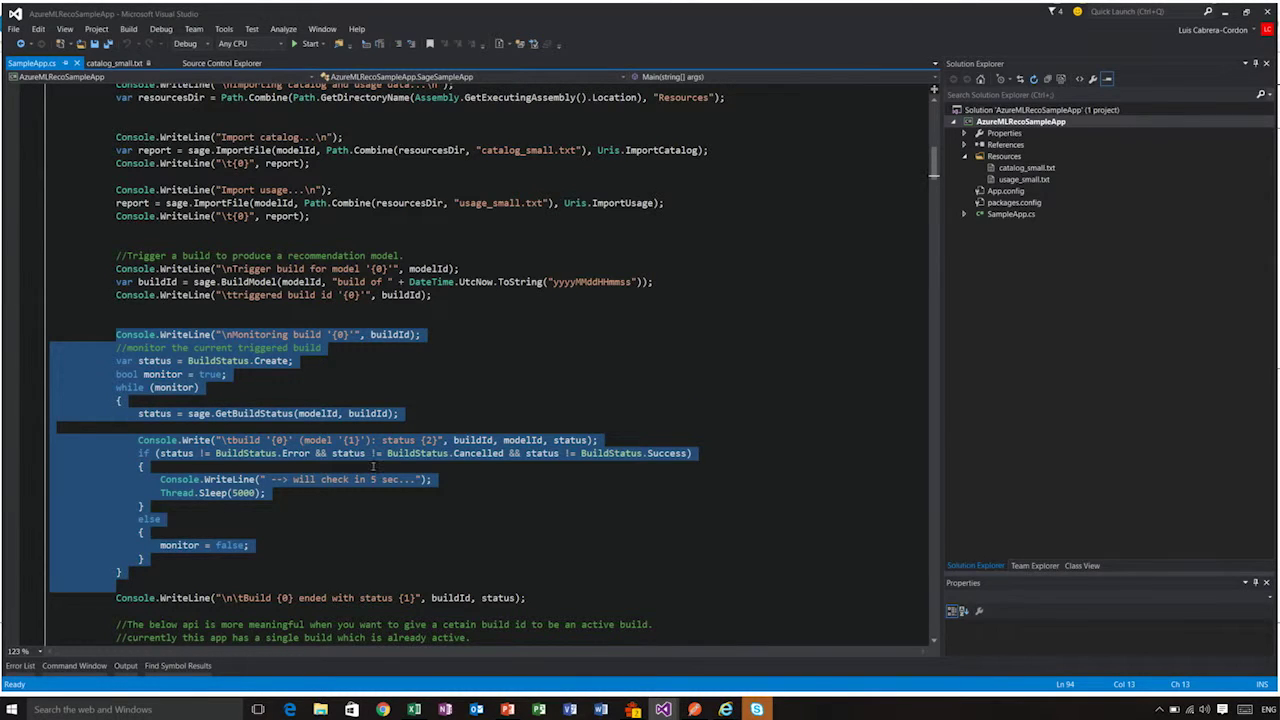
left_click(369, 545)
scroll(560, 325, "down", 4)
Bring the UpdateModel call and the InvokeRecommendations calls for two seed catalog items into view.
scroll(560, 325, "down", 8)
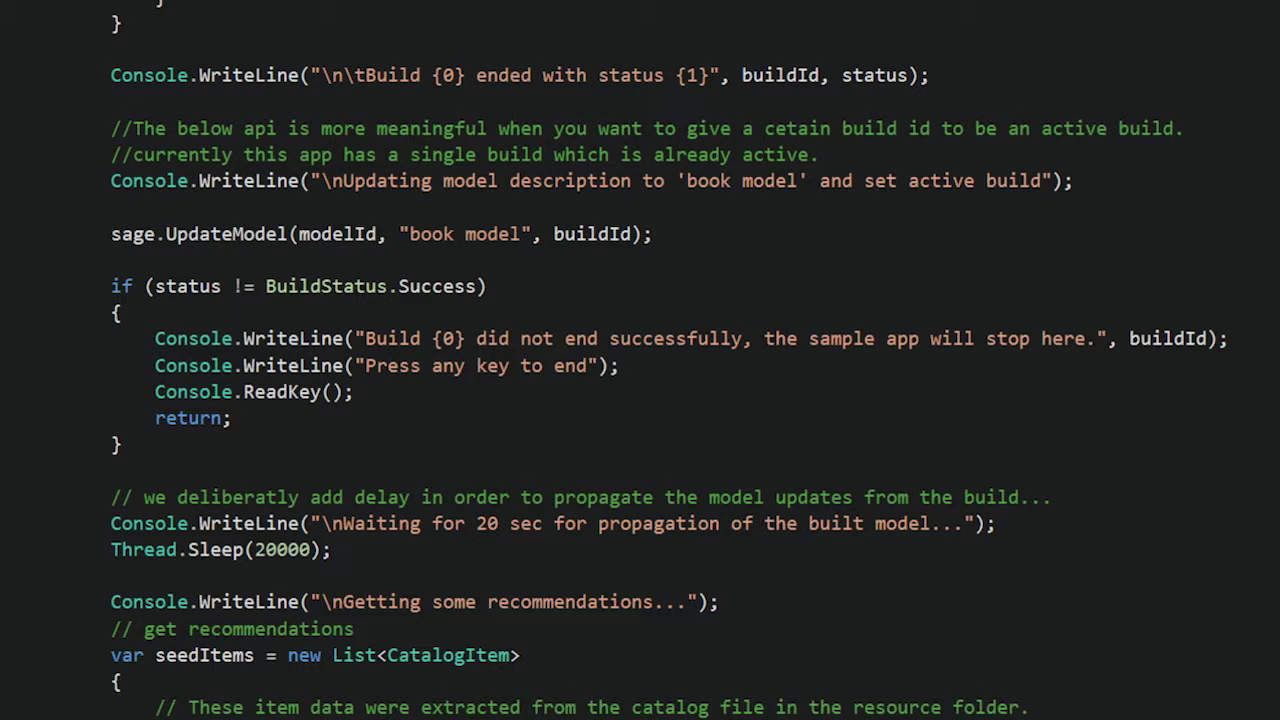
mouse_move(141, 232)
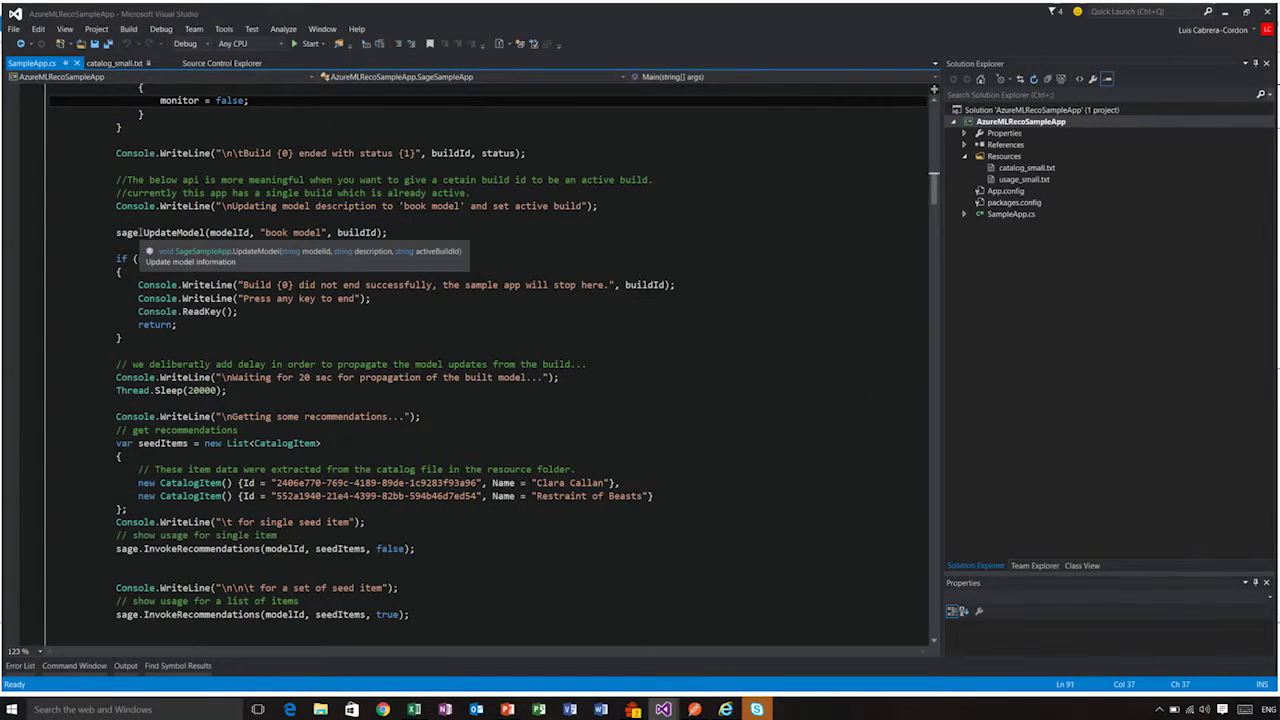